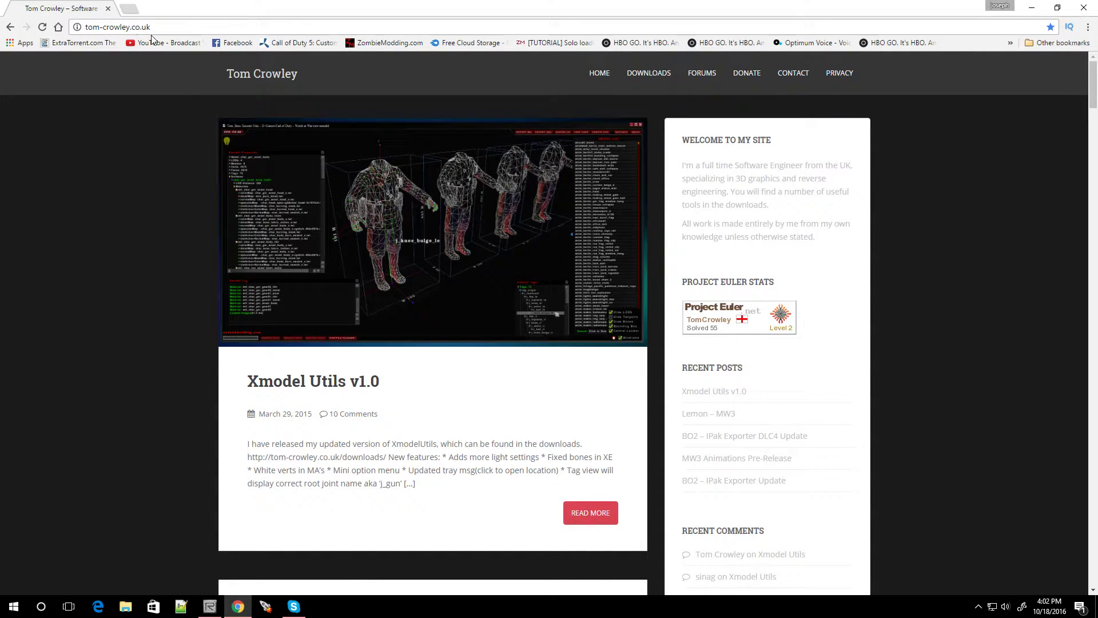
- Download the TomXmodelUtils v1 archive from the site's Downloads page
{"action": "left_click", "coordinate": [639, 74]}
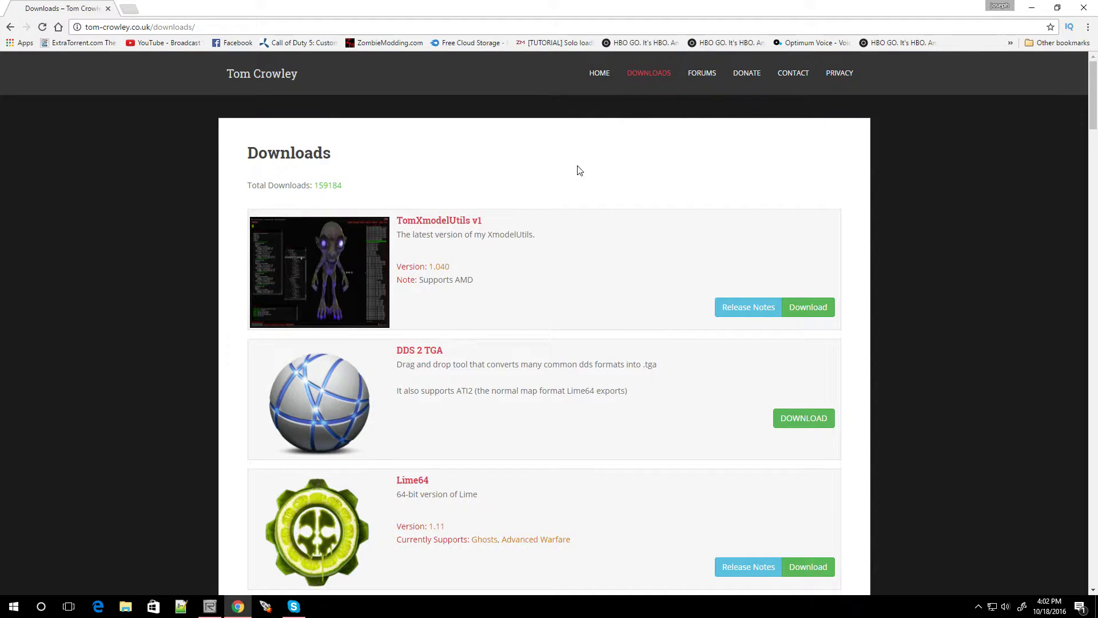
{"action": "scroll", "coordinate": [579, 170], "scroll_direction": "down", "scroll_amount": 12}
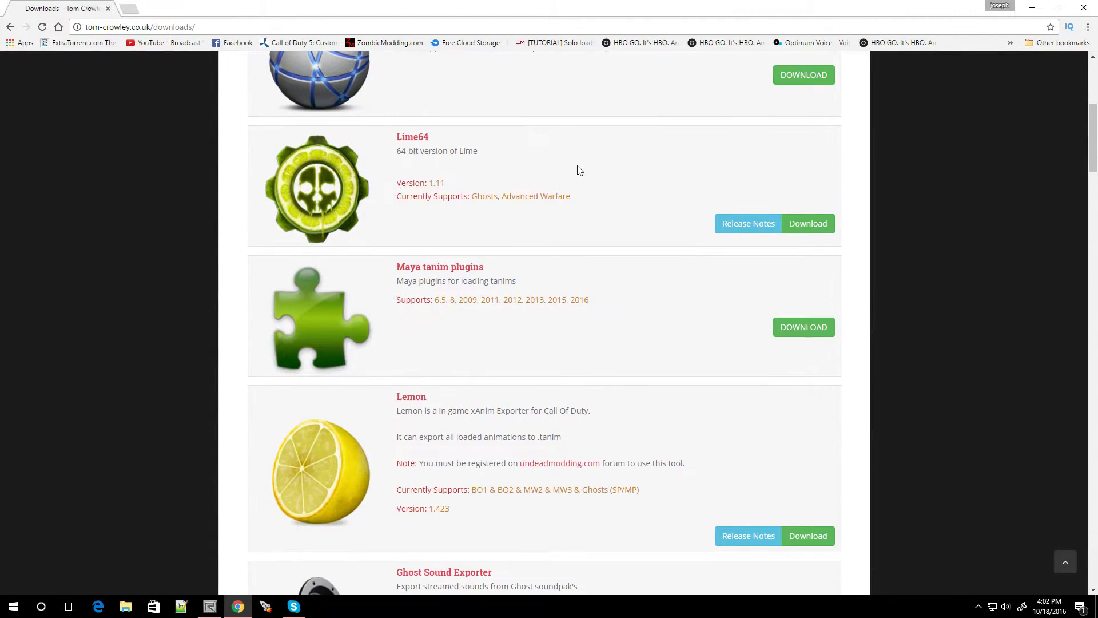
{"action": "scroll", "coordinate": [579, 170], "scroll_direction": "down", "scroll_amount": 16}
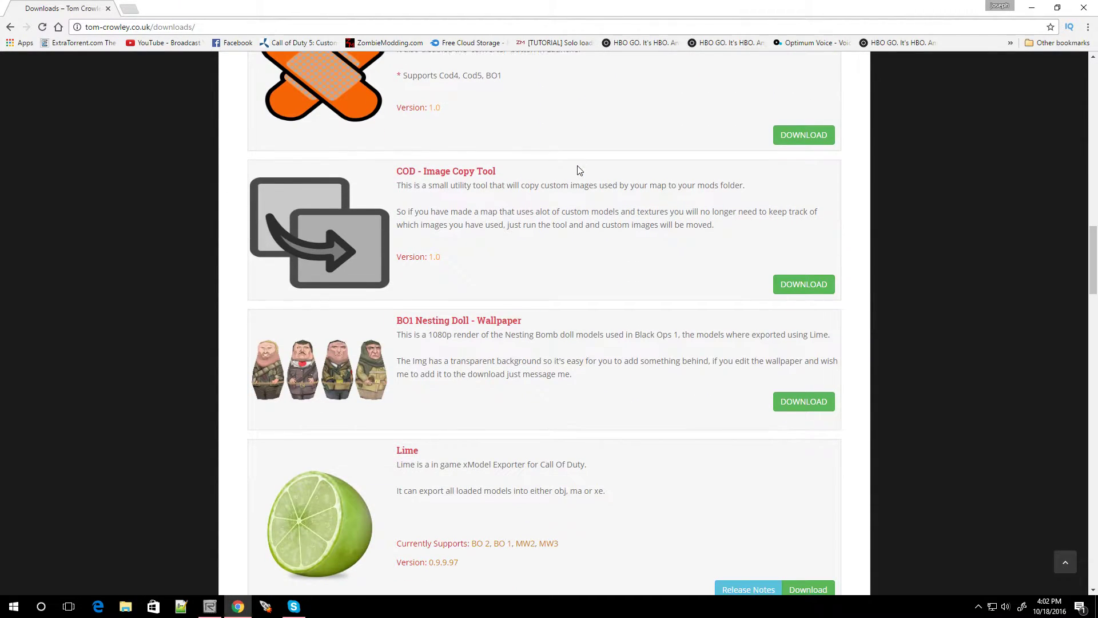
{"action": "scroll", "coordinate": [579, 169], "scroll_direction": "up", "scroll_amount": 20}
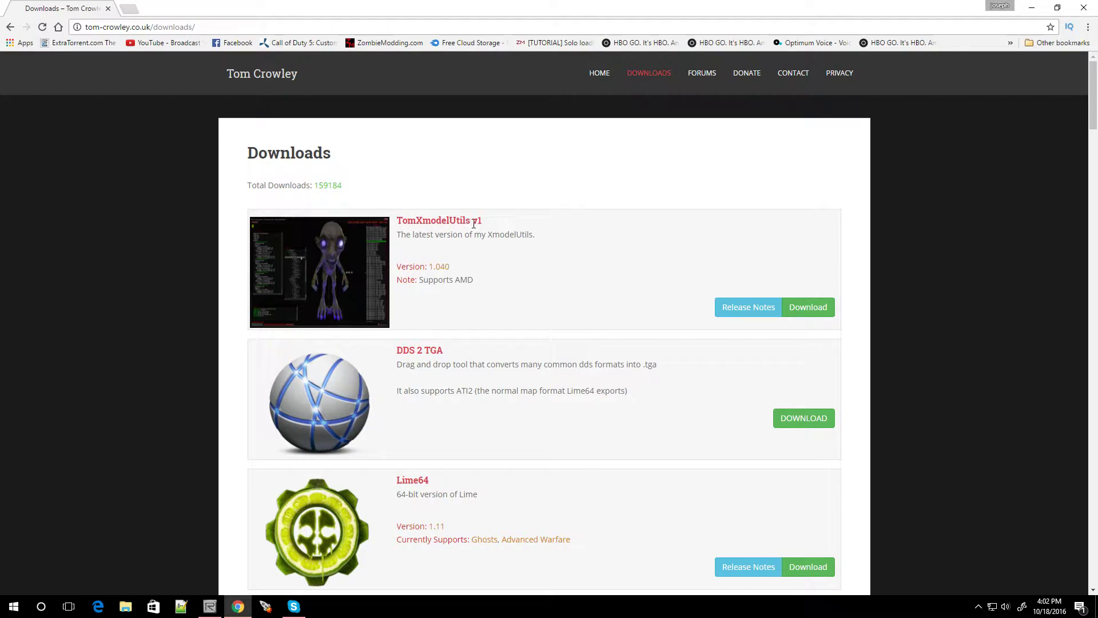
{"action": "left_click", "coordinate": [803, 309]}
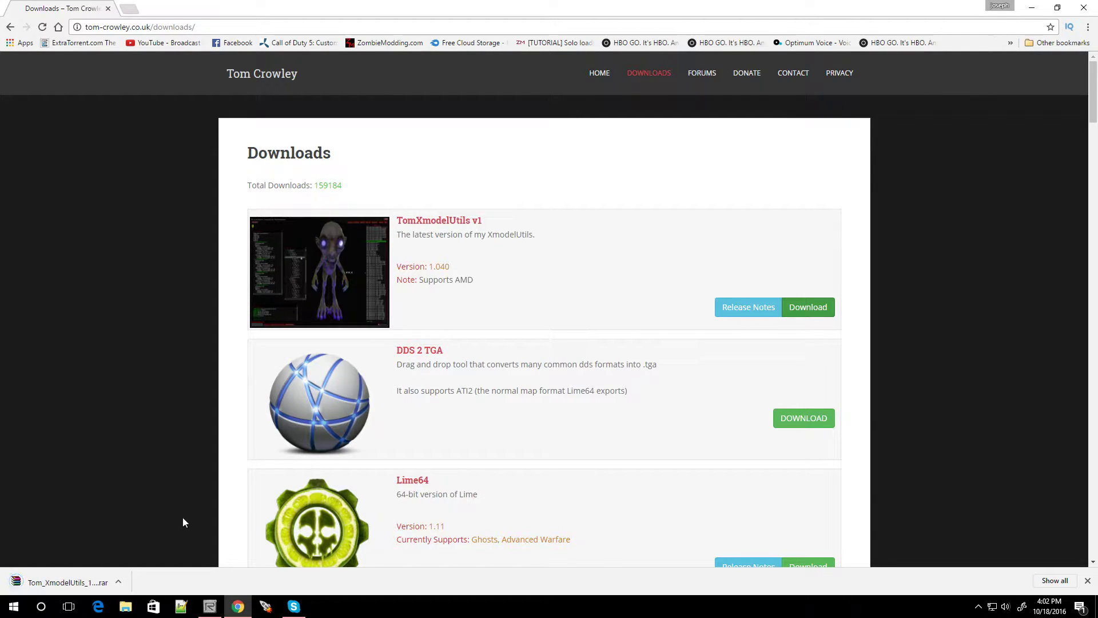
- Extract the downloaded Tom_XmodelUtils rar archive to the Desktop with WinRAR
{"action": "left_click", "coordinate": [77, 574]}
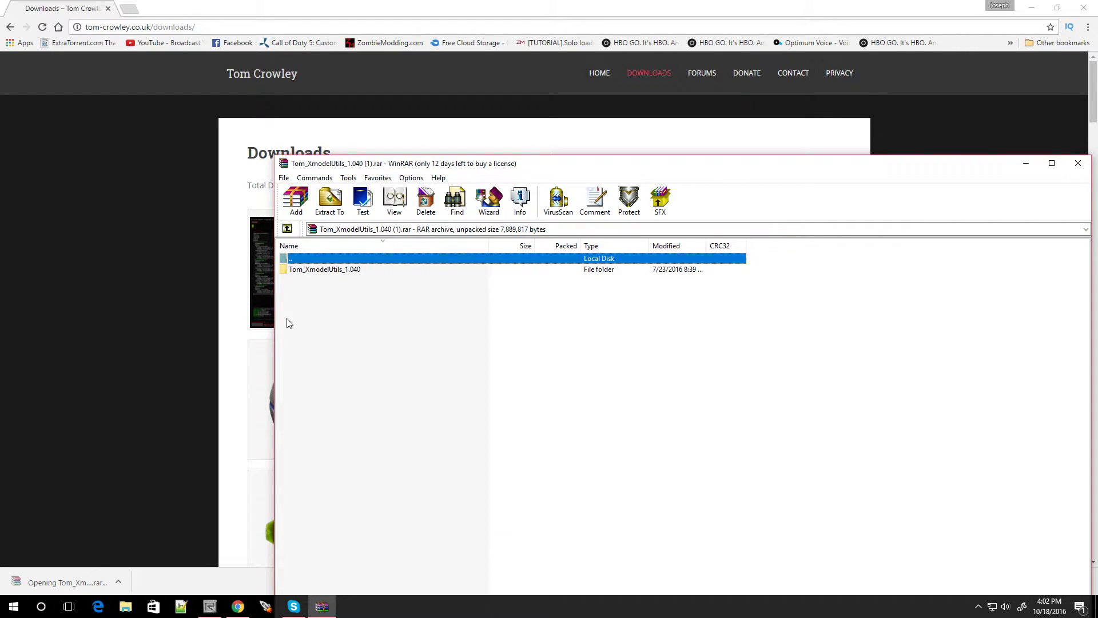
{"action": "left_click", "coordinate": [330, 201]}
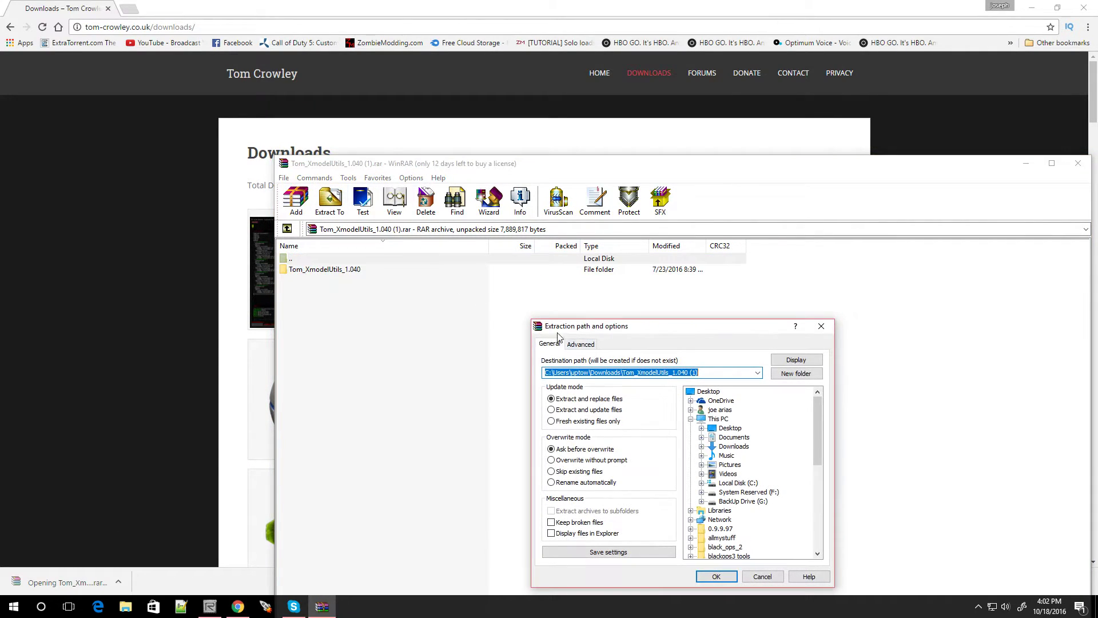
{"action": "left_click", "coordinate": [708, 392]}
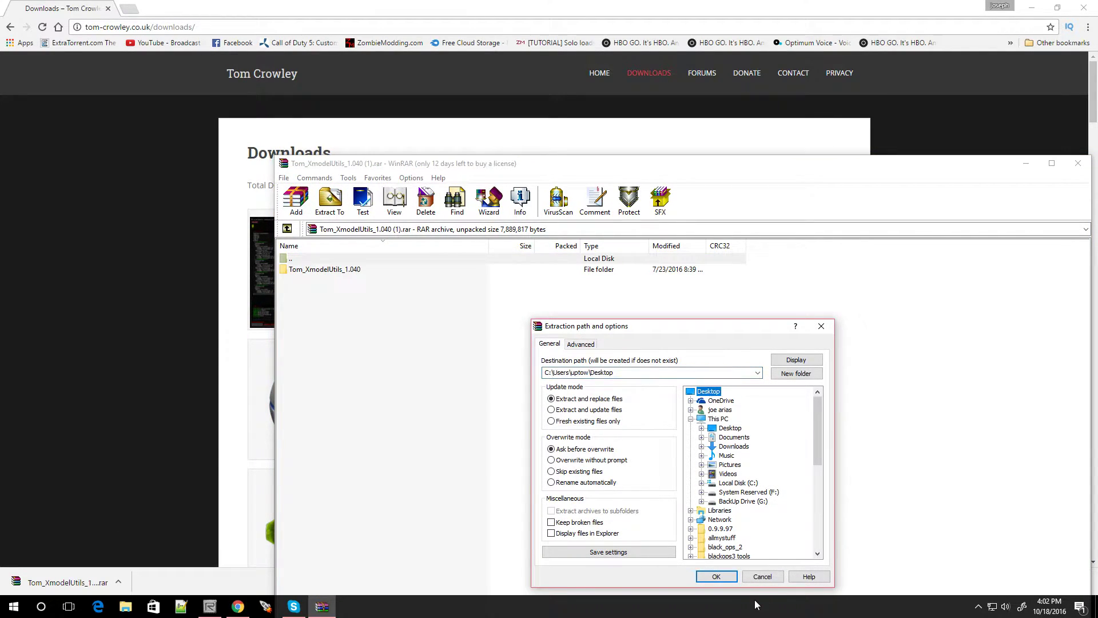
{"action": "left_click", "coordinate": [716, 577]}
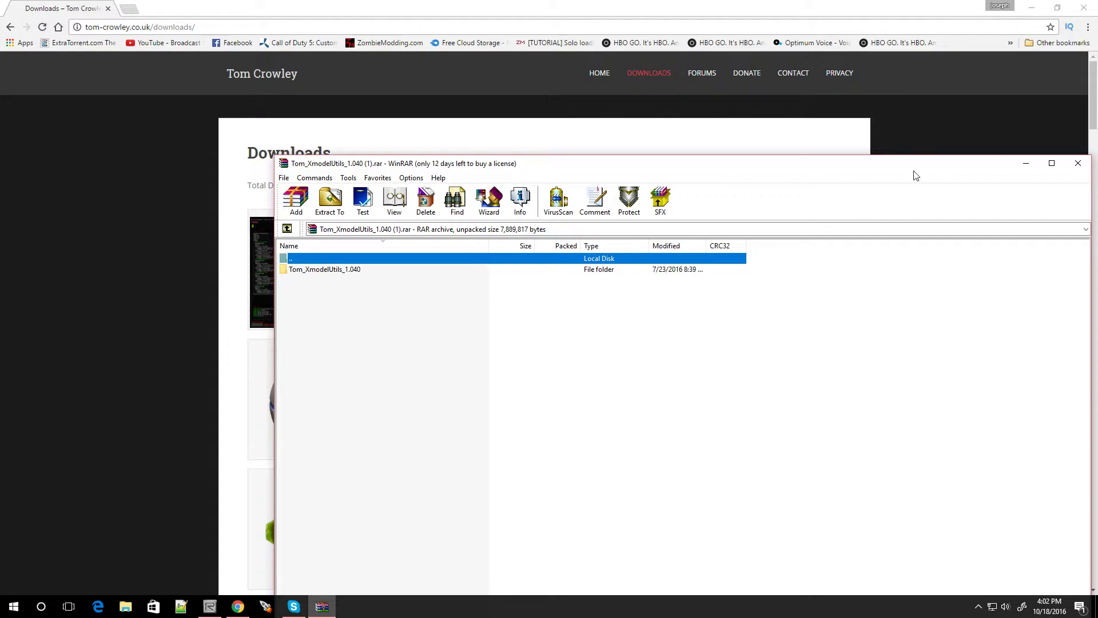
- Close Chrome and WinRAR, then rearrange the desktop folder icons into the grid
{"action": "left_click", "coordinate": [1084, 8]}
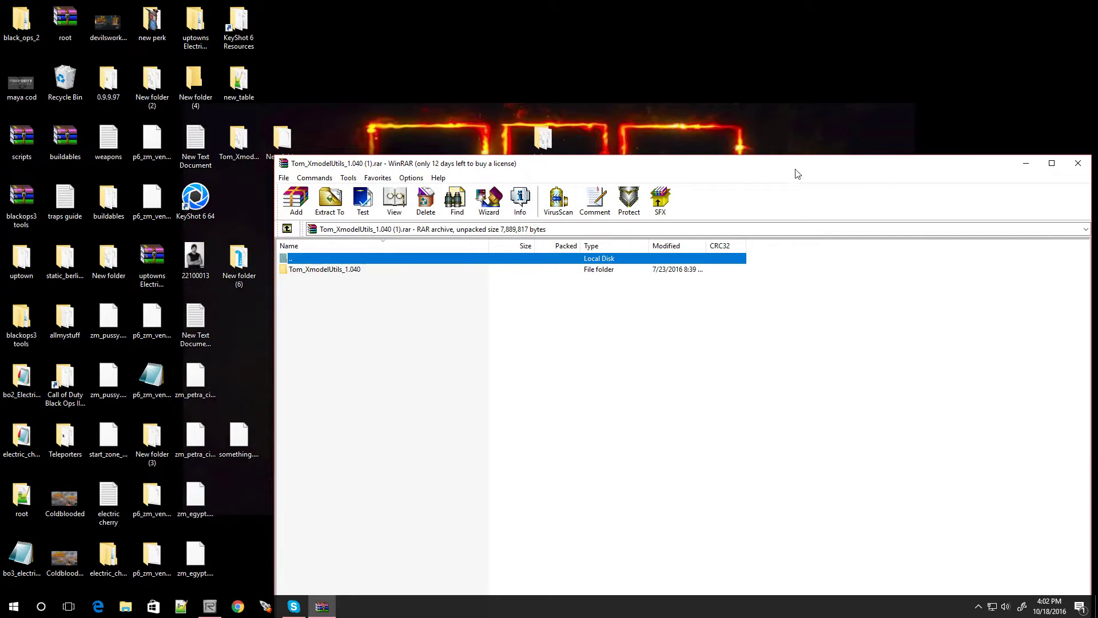
{"action": "left_click", "coordinate": [1077, 164]}
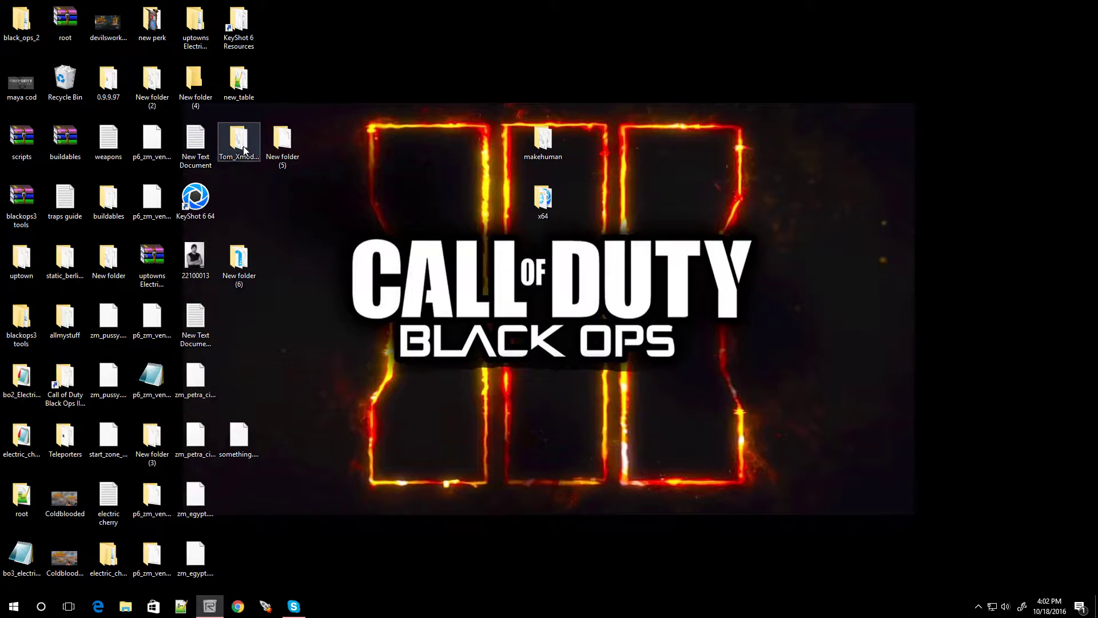
{"action": "left_click_drag", "start_coordinate": [238, 140], "coordinate": [549, 327]}
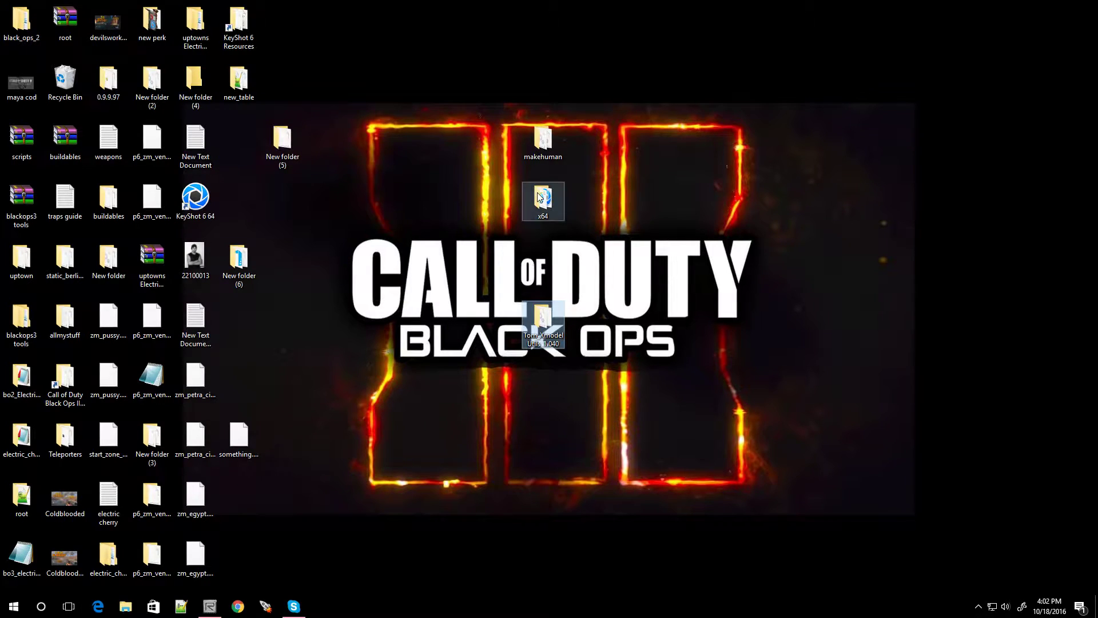
{"action": "left_click_drag", "start_coordinate": [537, 192], "coordinate": [269, 189]}
{"action": "left_click_drag", "start_coordinate": [550, 142], "coordinate": [248, 142]}
{"action": "left_click_drag", "start_coordinate": [543, 321], "coordinate": [542, 162]}
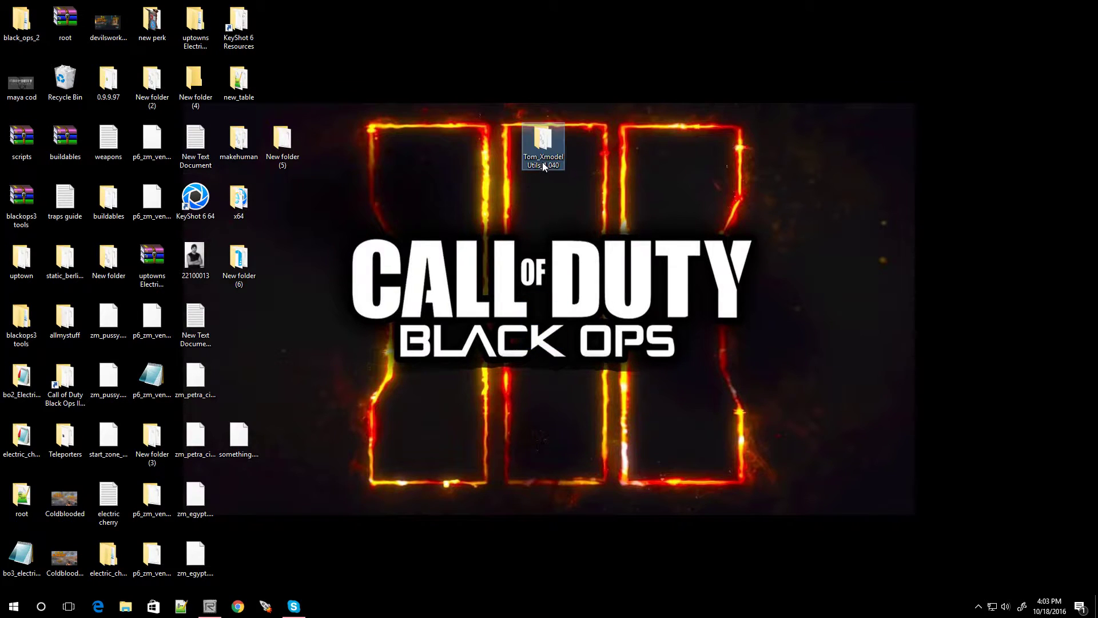
- Launch TomXmodelUtils.exe from the Tom_XmodelUtils_1.040 folder, centre its window, and close the update notice
{"action": "double_click", "coordinate": [544, 149]}
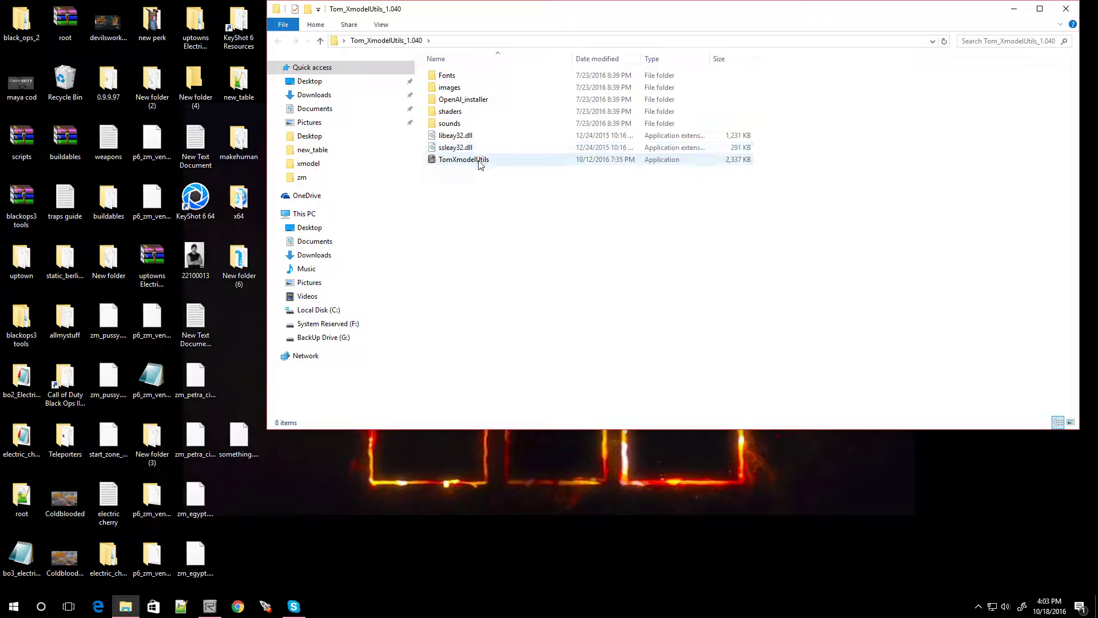
{"action": "double_click", "coordinate": [479, 160]}
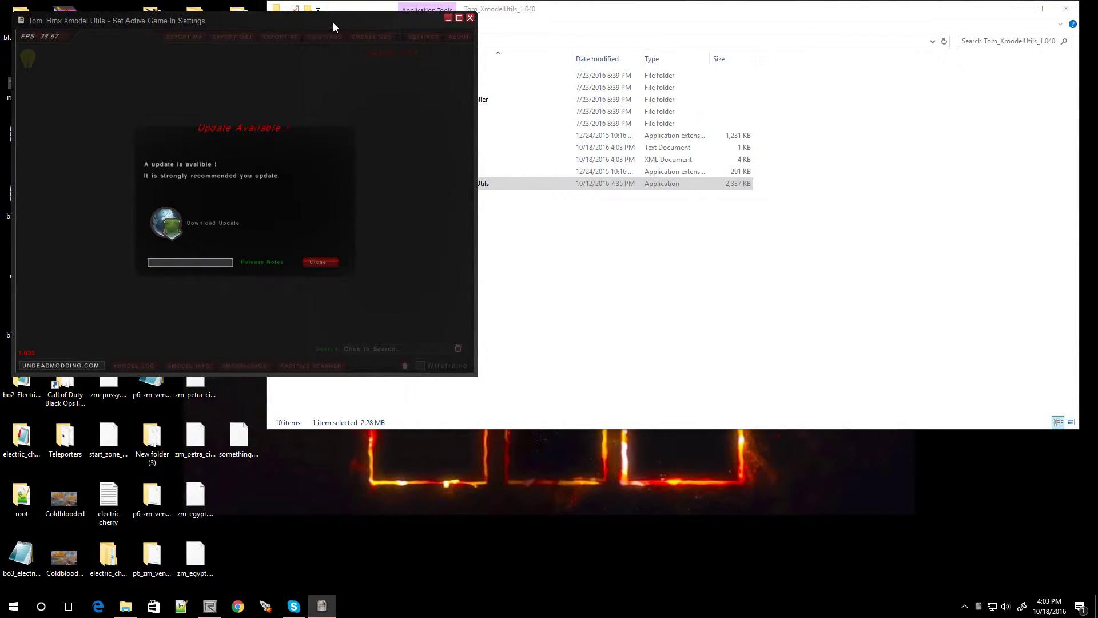
{"action": "left_click_drag", "start_coordinate": [331, 10], "coordinate": [708, 129]}
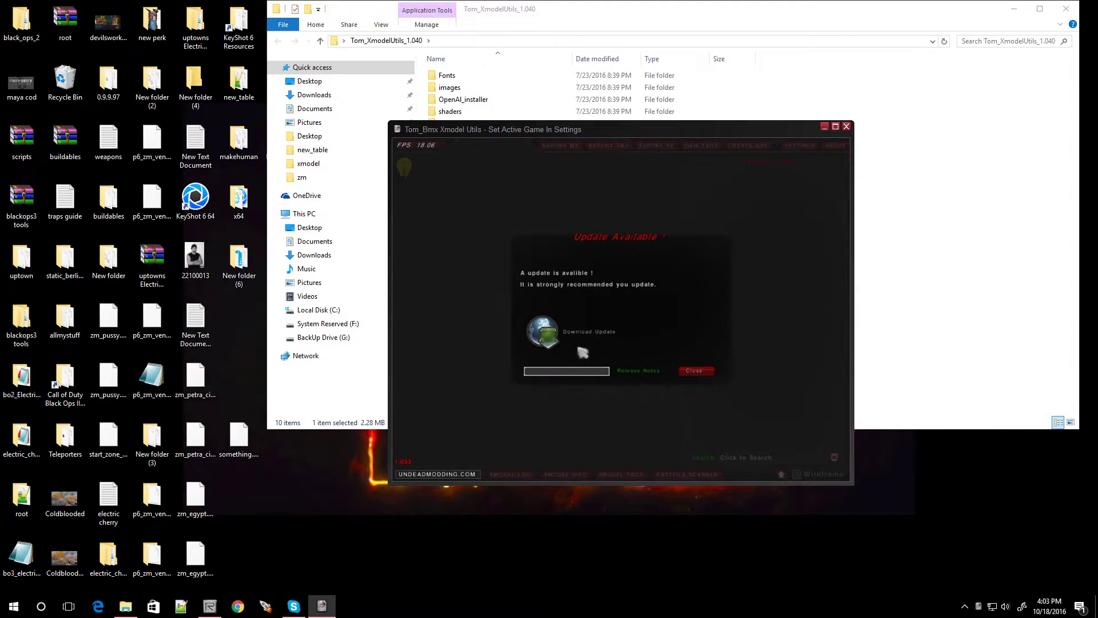
{"action": "left_click", "coordinate": [696, 371]}
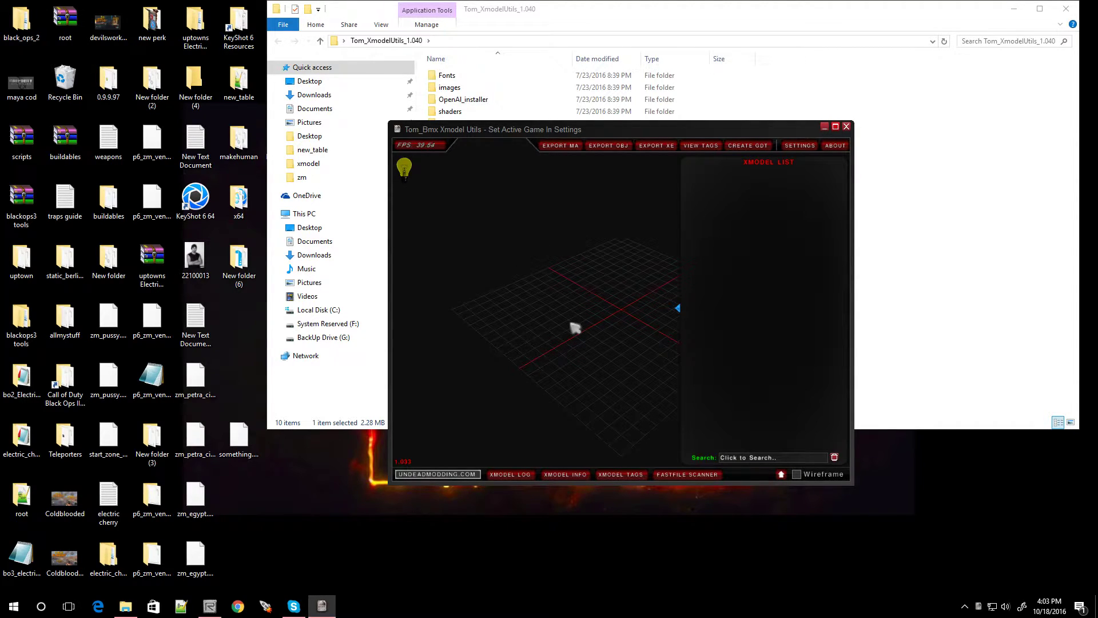
- Open the Settings – General panel showing the Cod4, Cod5 and Cod BO paths
{"action": "left_click", "coordinate": [799, 147]}
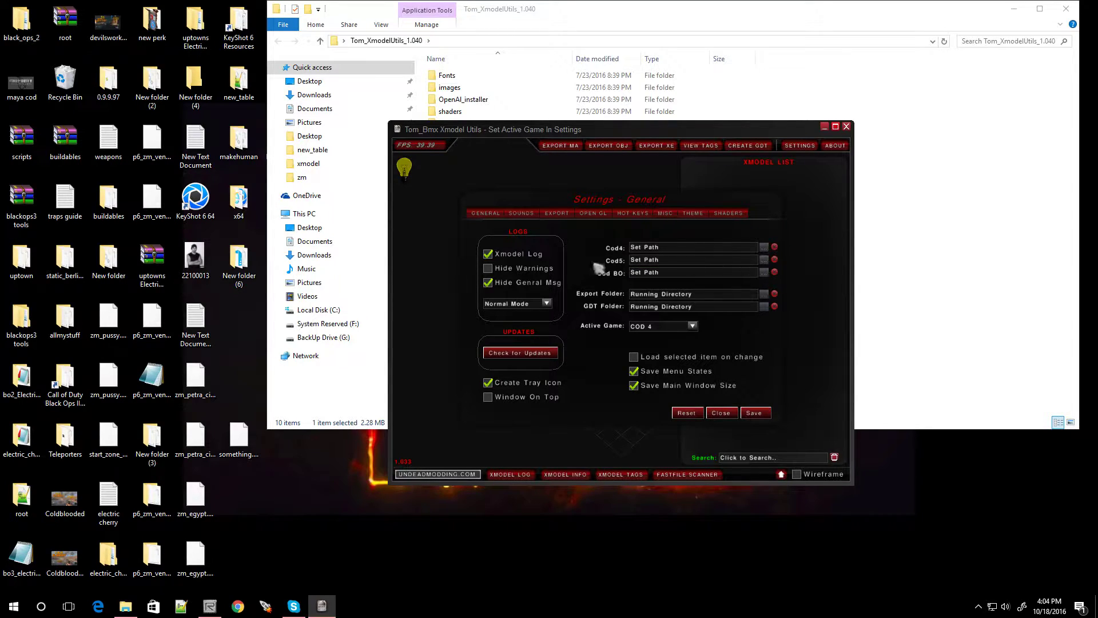
- Browse for the Cod5 folder, expanding This PC down to BackUp Drive (G:)
{"action": "left_click", "coordinate": [764, 259]}
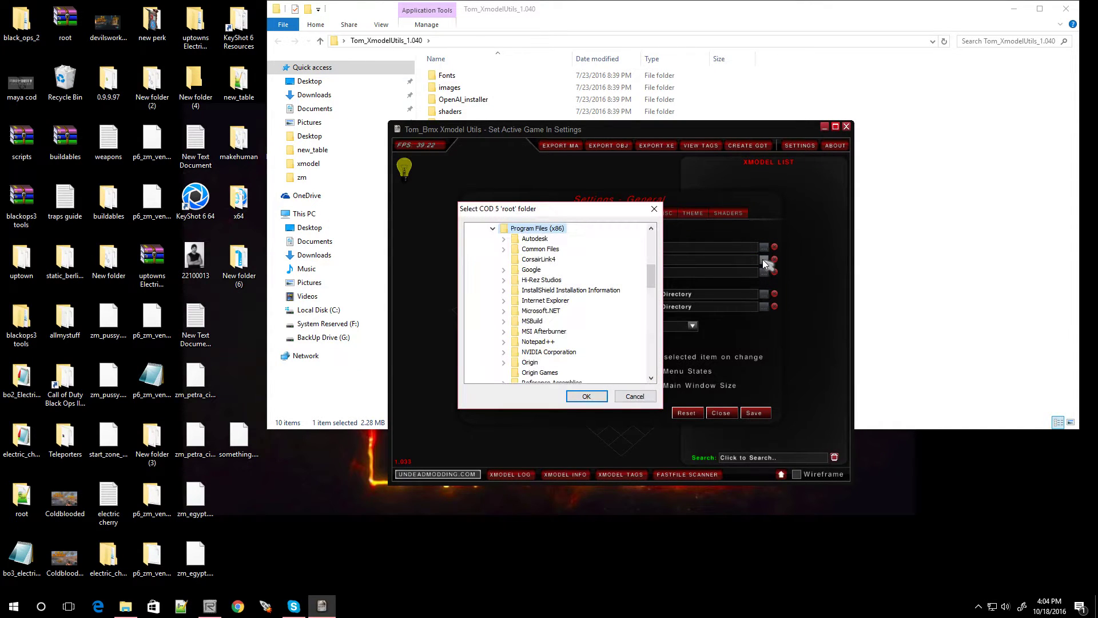
{"action": "scroll", "coordinate": [504, 263], "scroll_direction": "down", "scroll_amount": 10}
{"action": "scroll", "coordinate": [506, 271], "scroll_direction": "up", "scroll_amount": 10}
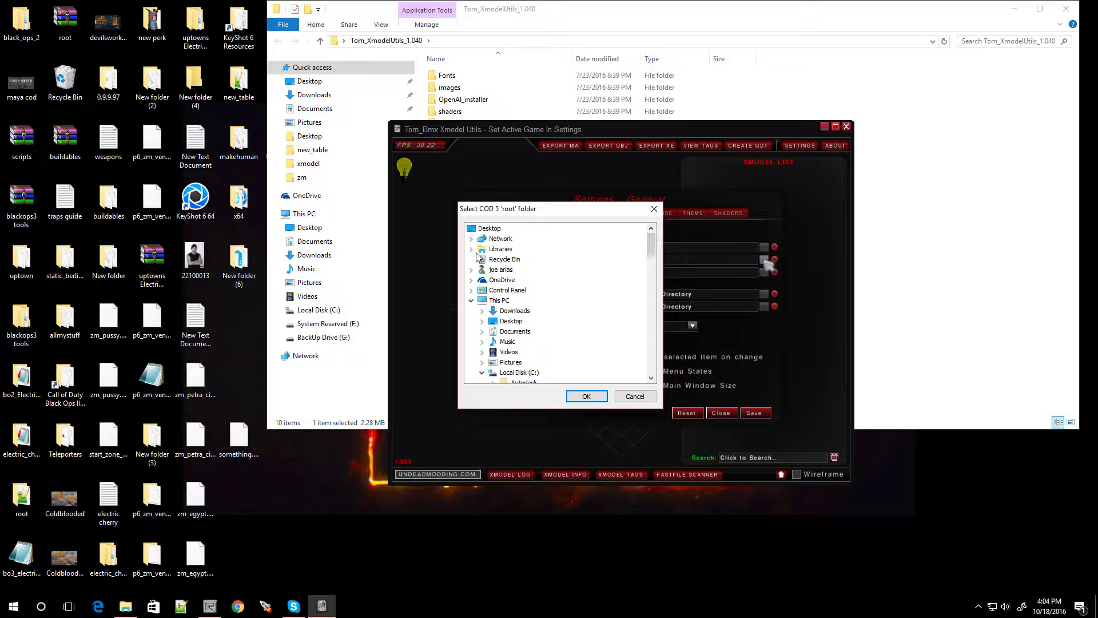
{"action": "left_click", "coordinate": [472, 301]}
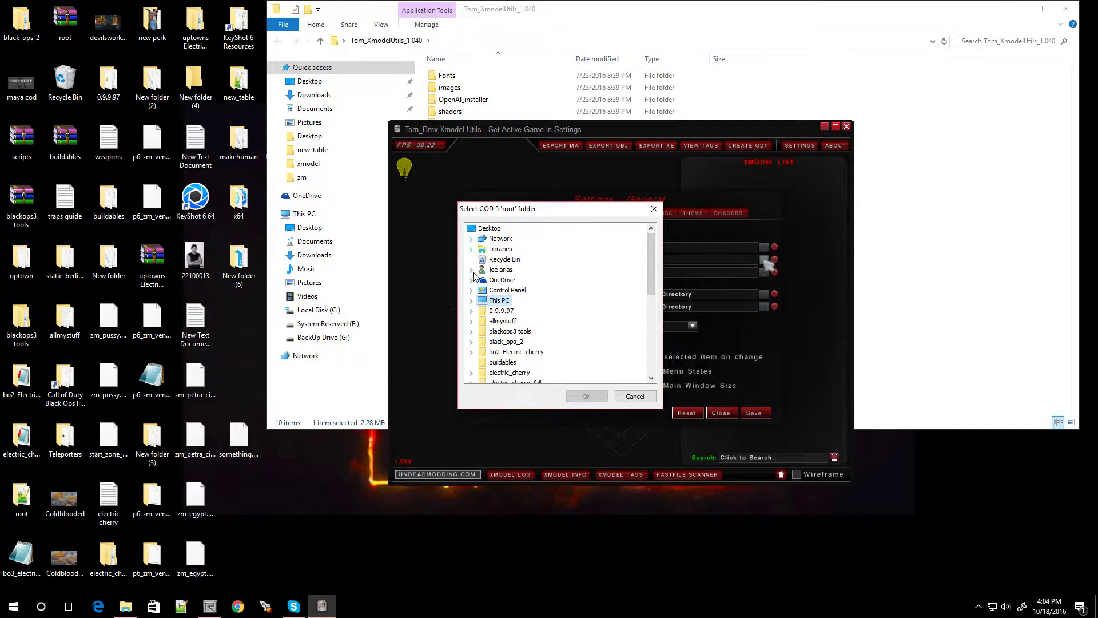
{"action": "scroll", "coordinate": [479, 297], "scroll_direction": "down", "scroll_amount": 8}
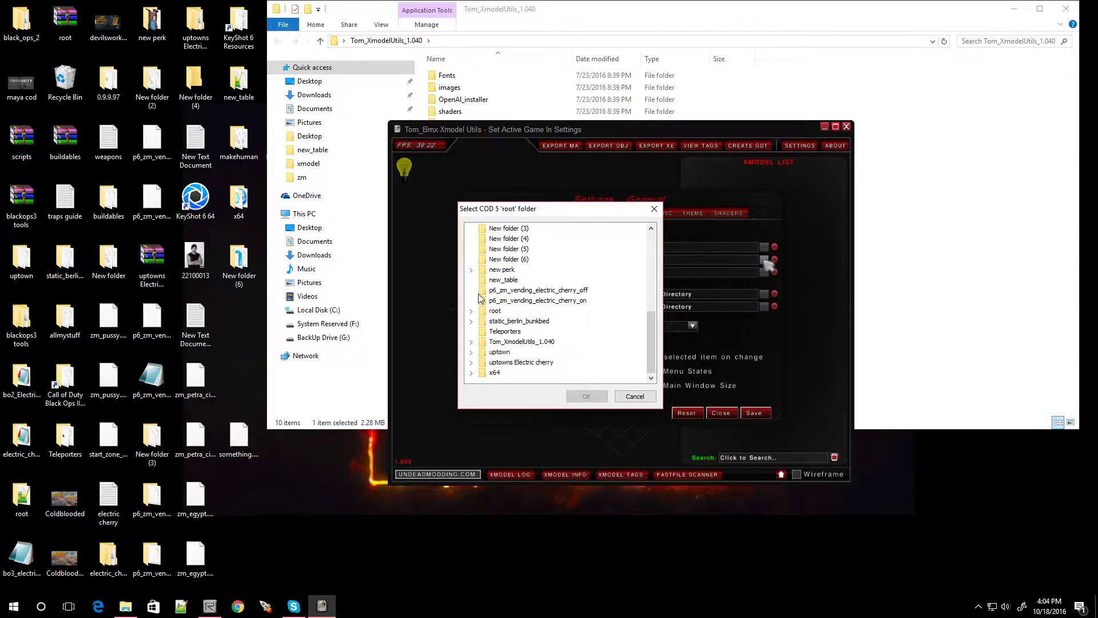
{"action": "scroll", "coordinate": [479, 297], "scroll_direction": "up", "scroll_amount": 8}
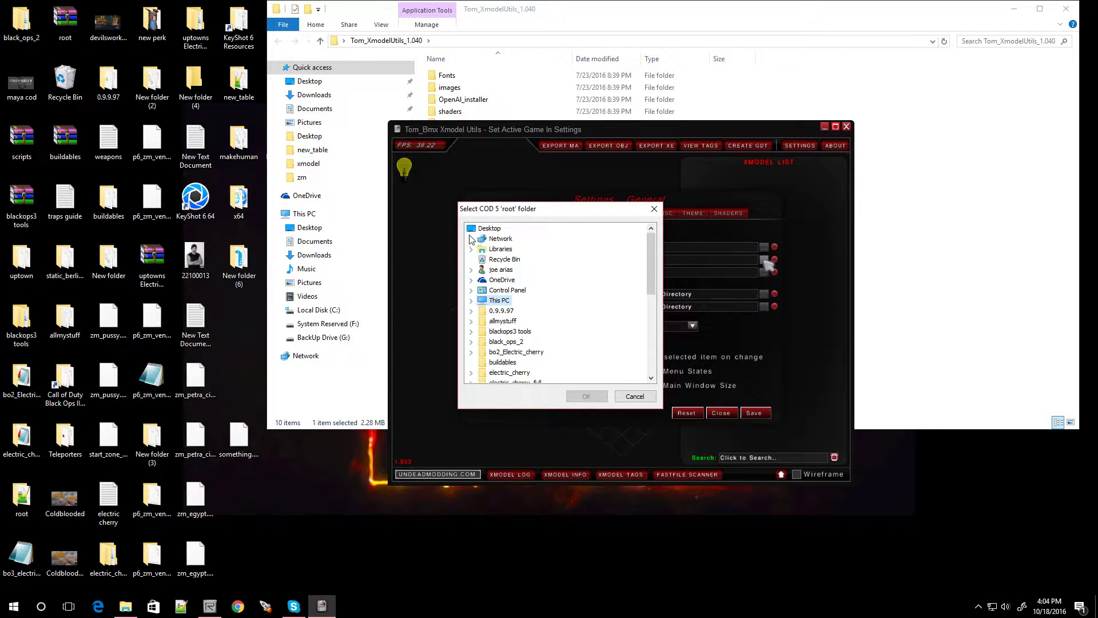
{"action": "left_click", "coordinate": [471, 301]}
{"action": "scroll", "coordinate": [528, 343], "scroll_direction": "down", "scroll_amount": 10}
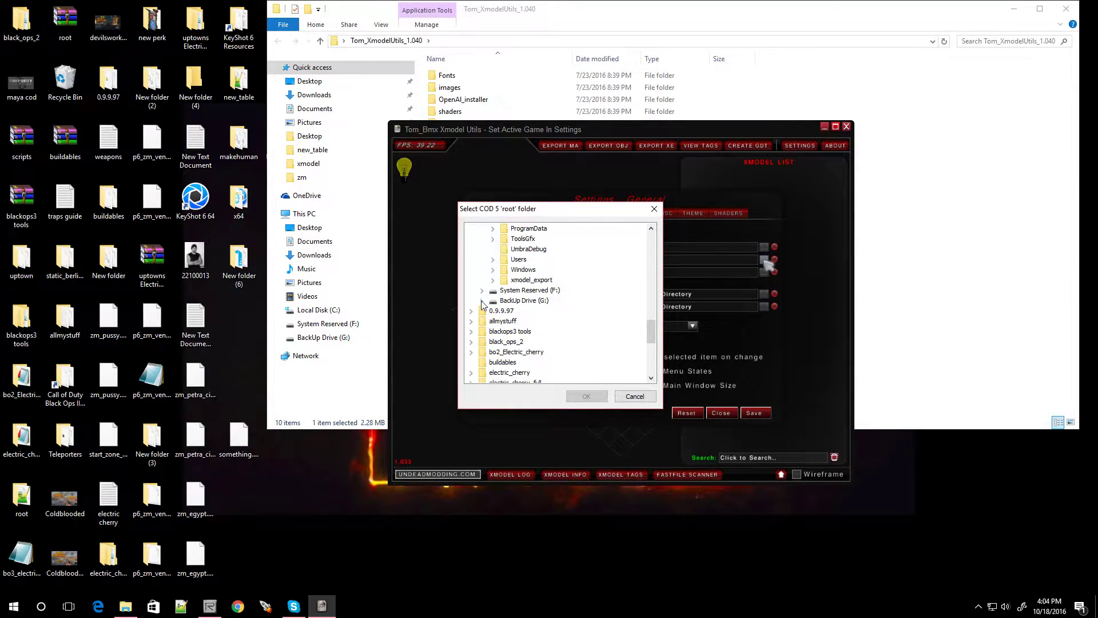
{"action": "left_click", "coordinate": [481, 305]}
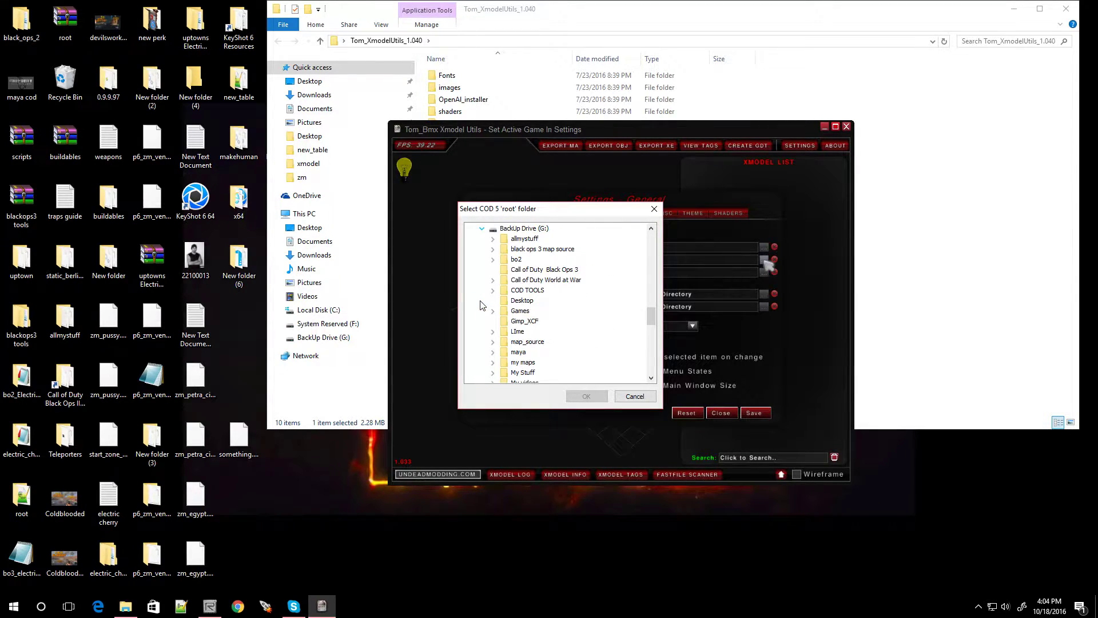
- Set the Cod5 path to G:\Call of Duty World at War, save, and open Active Game
{"action": "left_click", "coordinate": [522, 281]}
{"action": "left_click", "coordinate": [586, 396]}
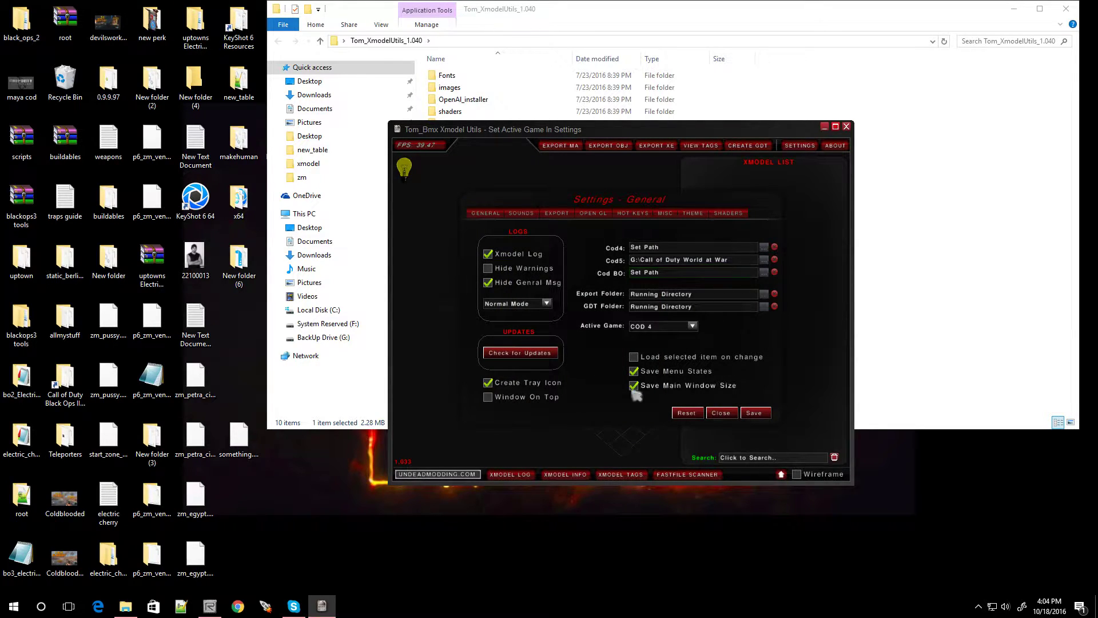
{"action": "left_click", "coordinate": [754, 414]}
{"action": "left_click", "coordinate": [693, 326]}
- Make COD 5 active, save, preview anim_berlin_asylum_iron_gate, and maximize the viewer window
{"action": "left_click", "coordinate": [649, 347]}
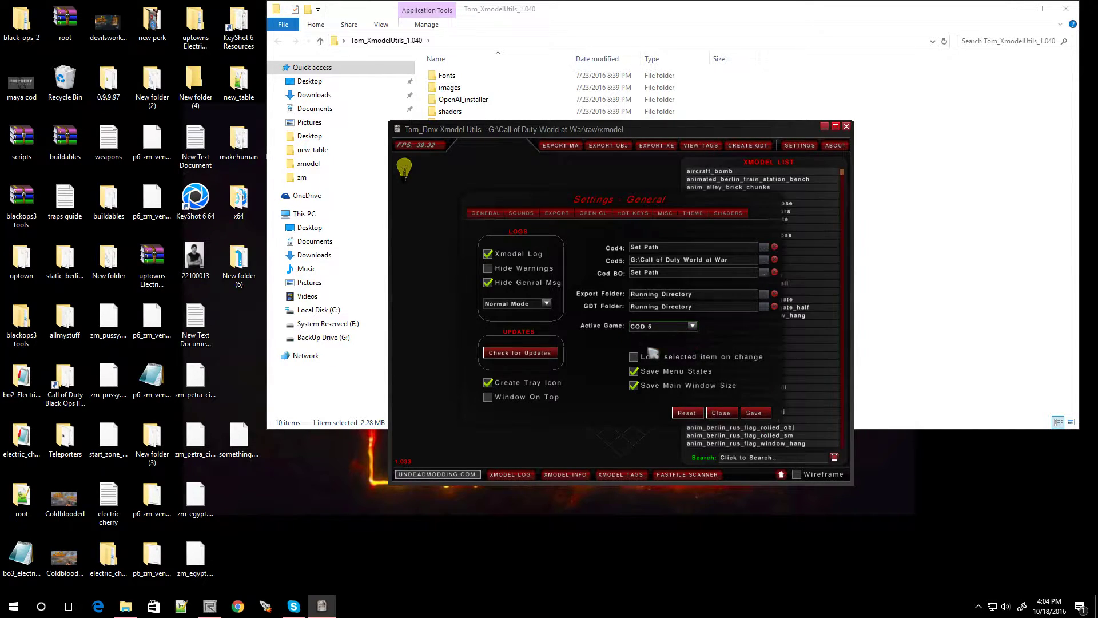
{"action": "left_click", "coordinate": [754, 413]}
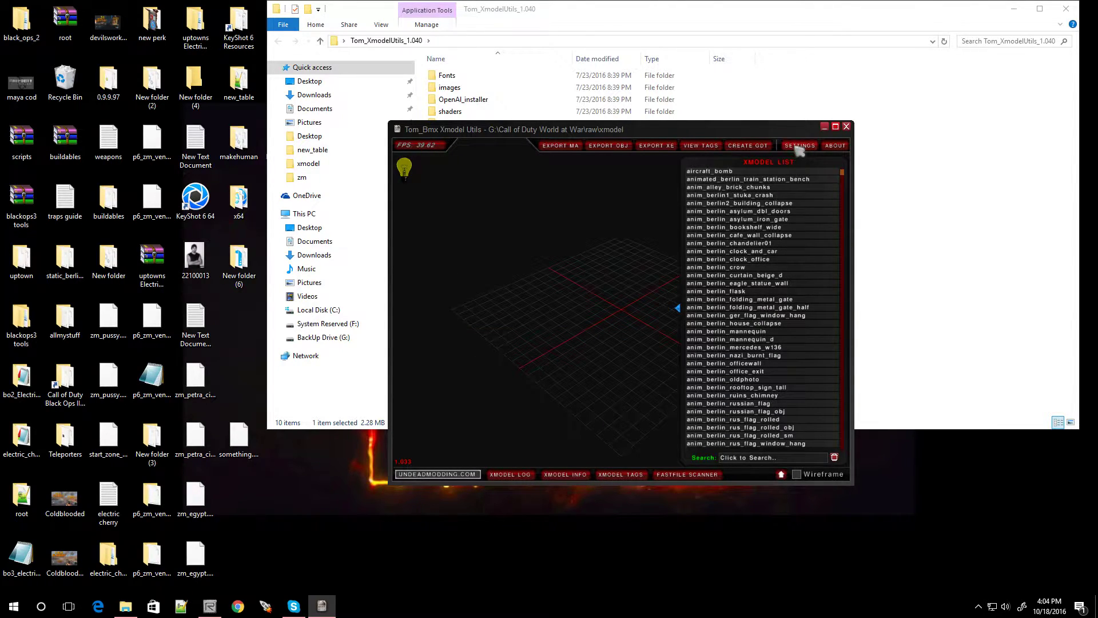
{"action": "left_click", "coordinate": [732, 221]}
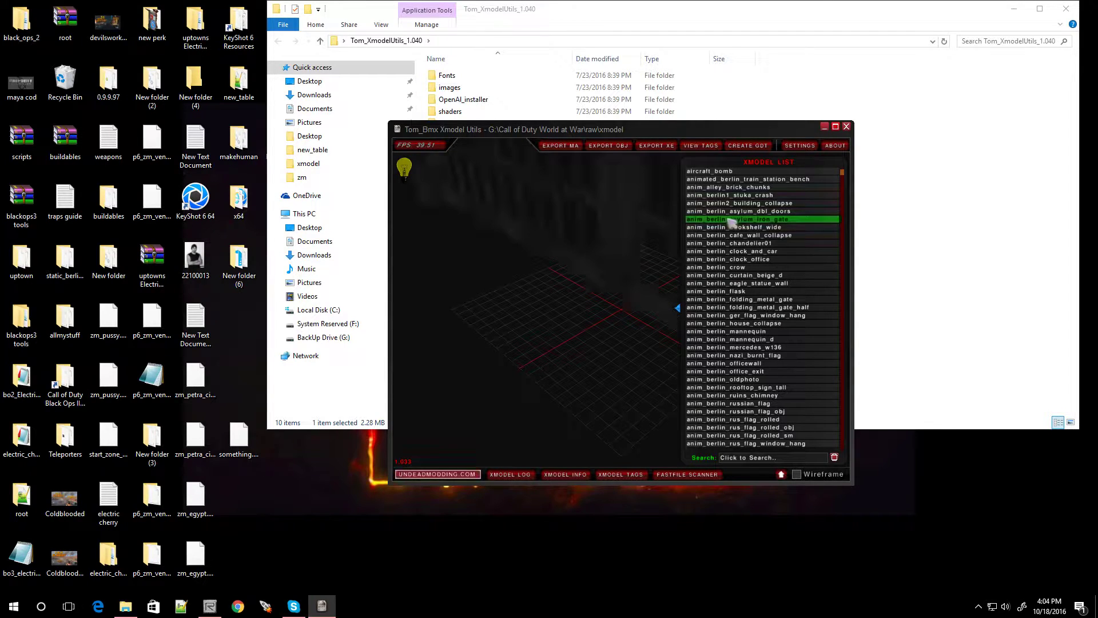
{"action": "left_click_drag", "start_coordinate": [624, 297], "coordinate": [652, 291]}
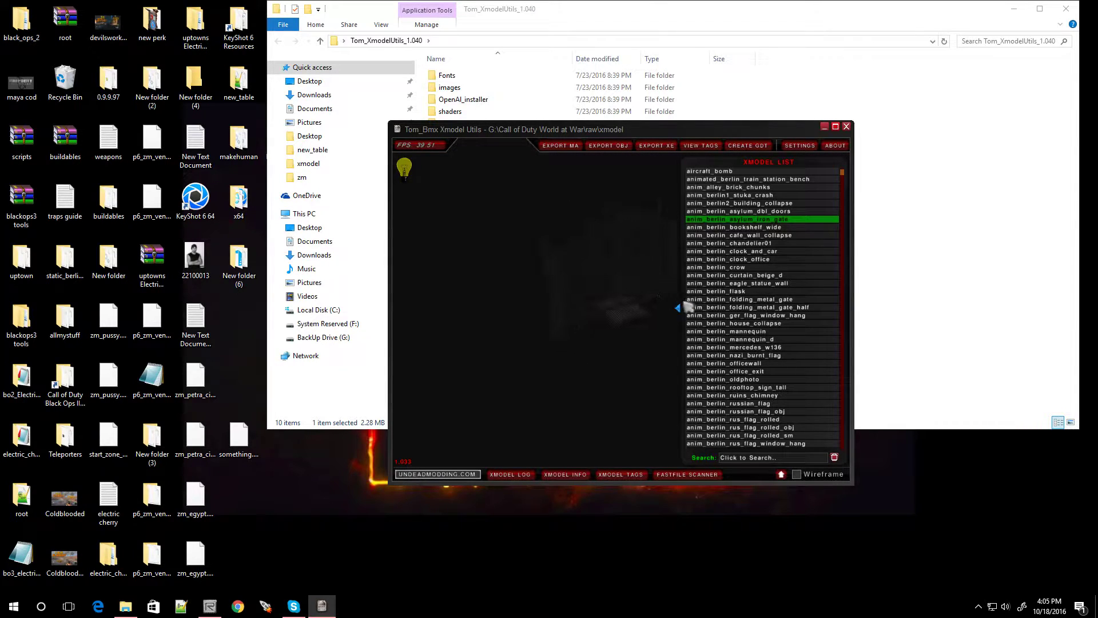
{"action": "left_click", "coordinate": [836, 127]}
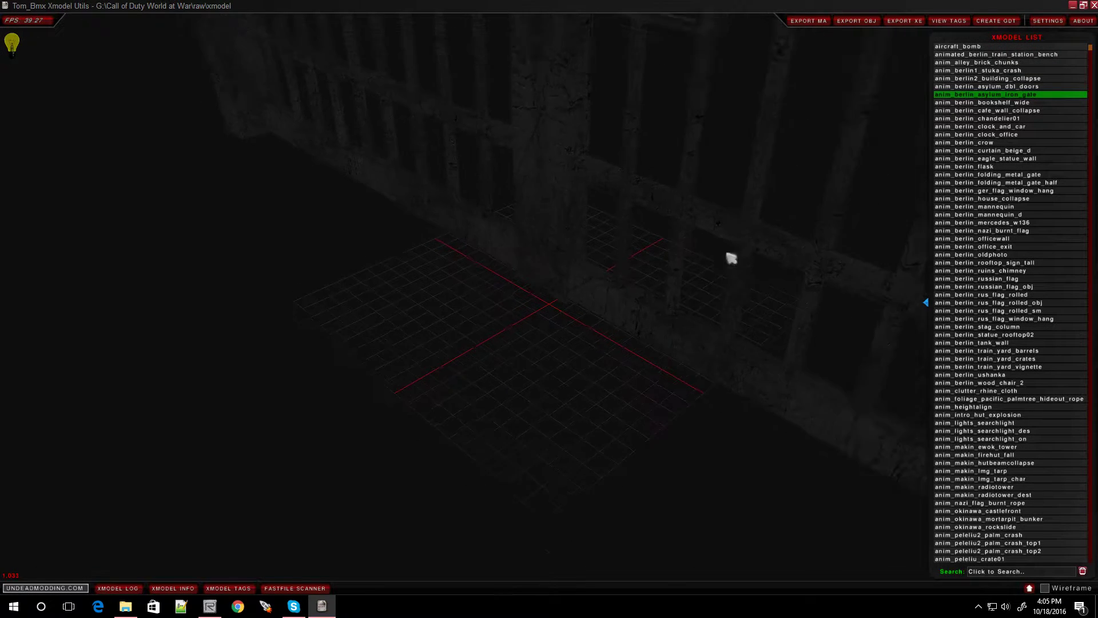
- Scroll the unfiltered xmodel list, previewing bo2 chain, fan and char_jap body models
{"action": "scroll", "coordinate": [731, 255], "scroll_direction": "down", "scroll_amount": 6}
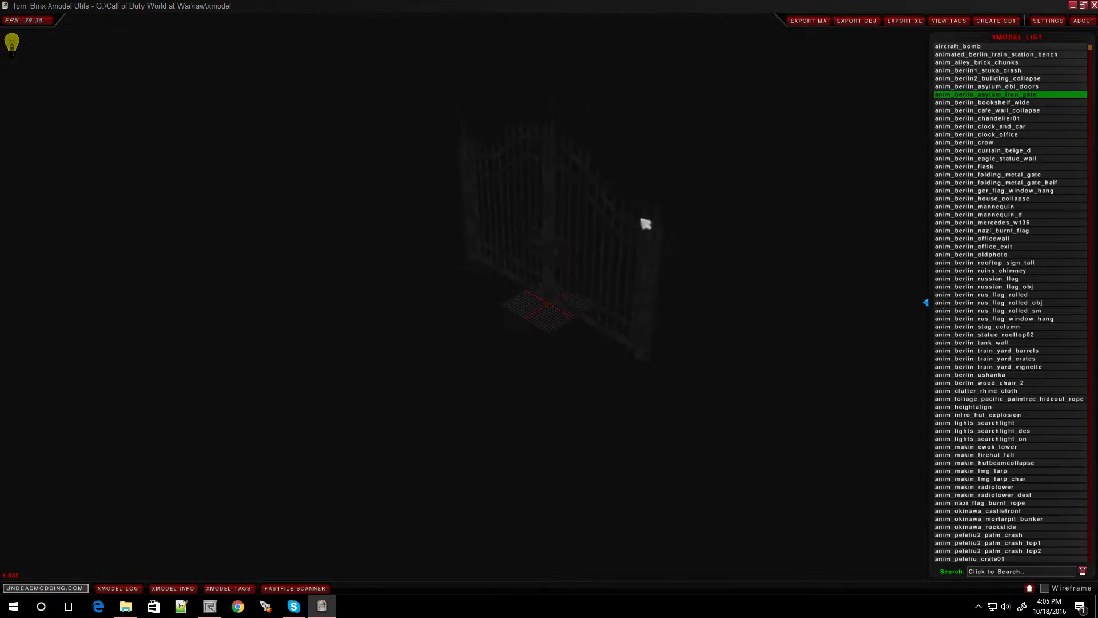
{"action": "scroll", "coordinate": [1049, 314], "scroll_direction": "down", "scroll_amount": 15}
{"action": "scroll", "coordinate": [1049, 316], "scroll_direction": "up", "scroll_amount": 16}
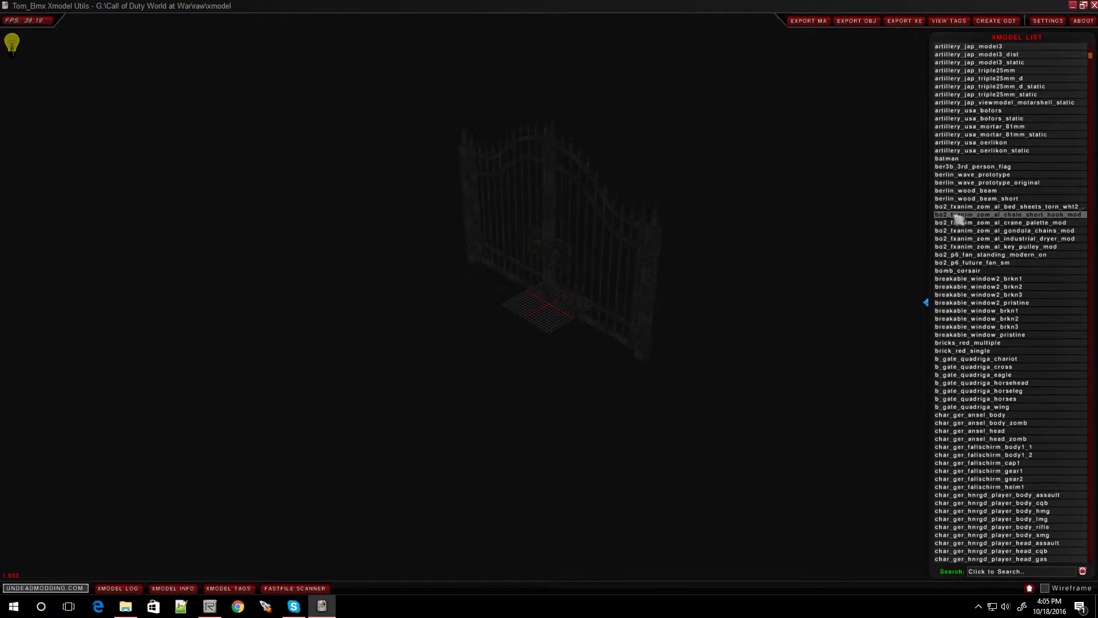
{"action": "left_click", "coordinate": [959, 215]}
{"action": "left_click", "coordinate": [963, 230]}
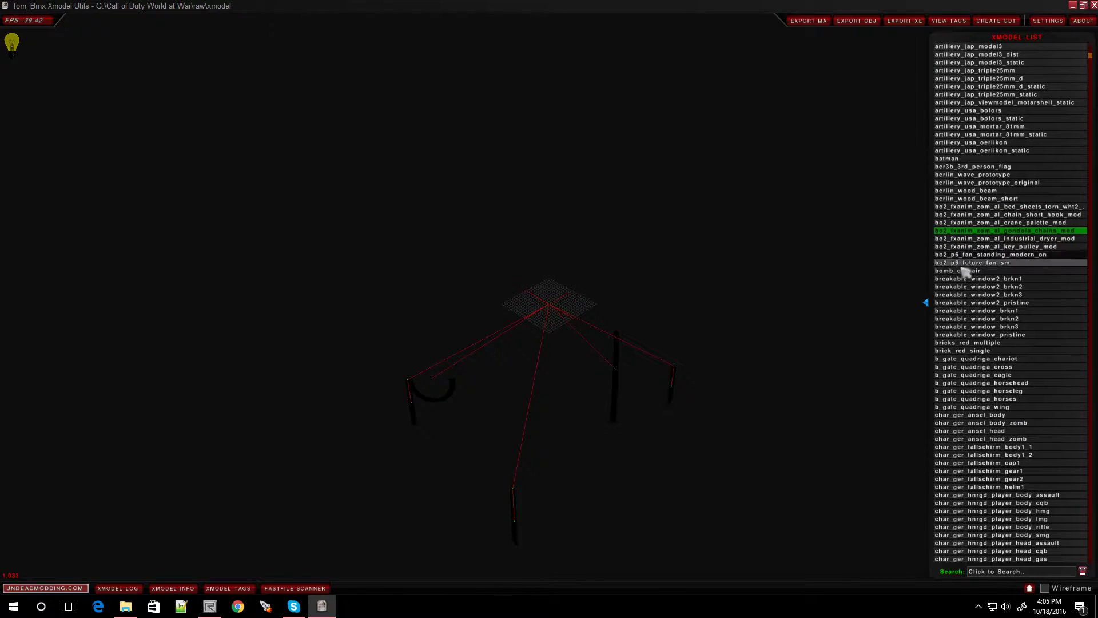
{"action": "left_click", "coordinate": [970, 255]}
{"action": "left_click", "coordinate": [972, 264]}
{"action": "scroll", "coordinate": [966, 323], "scroll_direction": "down", "scroll_amount": 20}
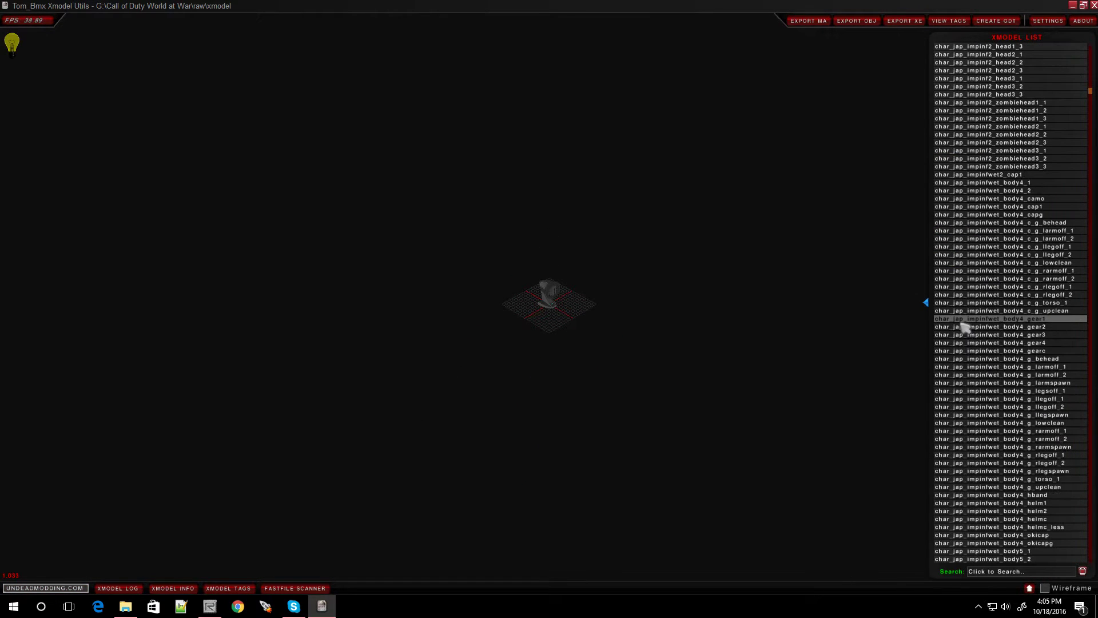
{"action": "left_click", "coordinate": [962, 319]}
{"action": "scroll", "coordinate": [968, 366], "scroll_direction": "down", "scroll_amount": 10}
{"action": "left_click", "coordinate": [966, 382]}
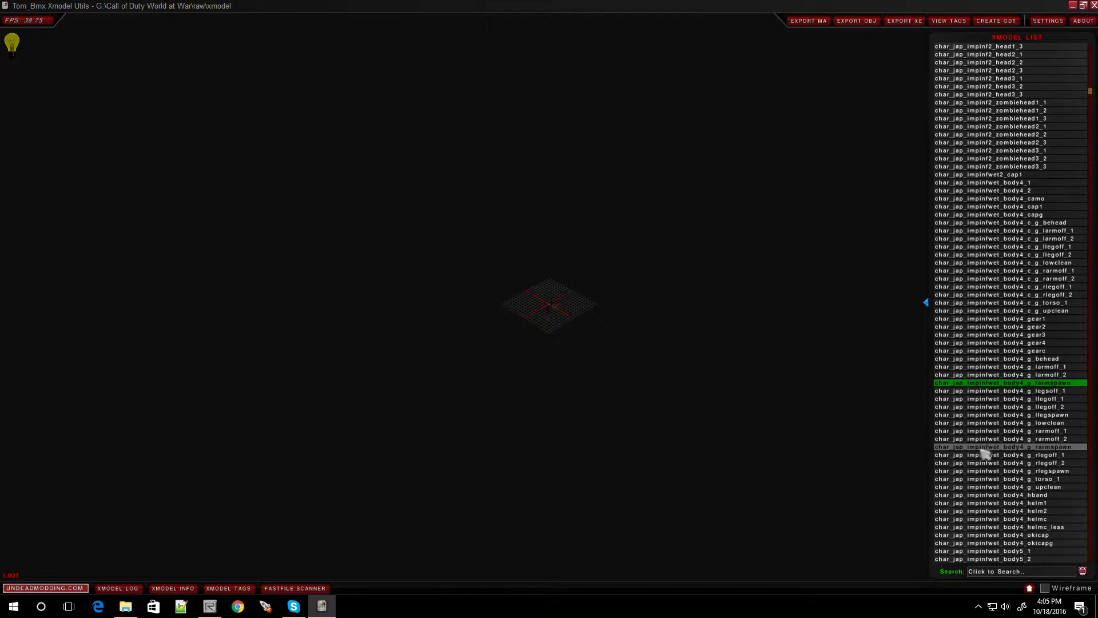
{"action": "scroll", "coordinate": [982, 454], "scroll_direction": "down", "scroll_amount": 10}
{"action": "scroll", "coordinate": [983, 452], "scroll_direction": "down", "scroll_amount": 20}
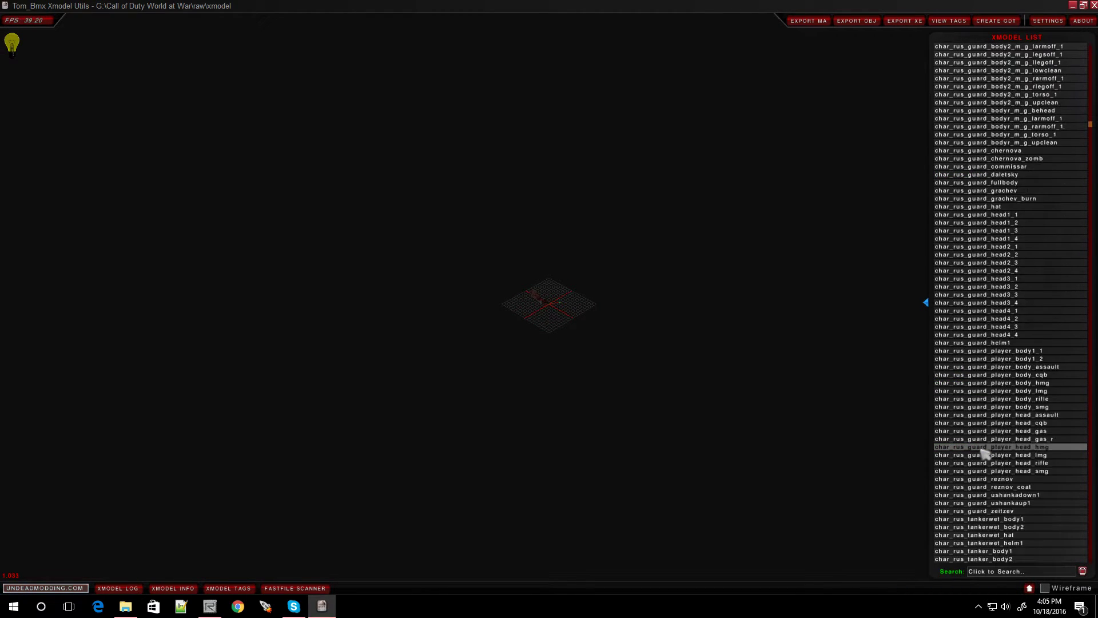
{"action": "scroll", "coordinate": [984, 454], "scroll_direction": "down", "scroll_amount": 10}
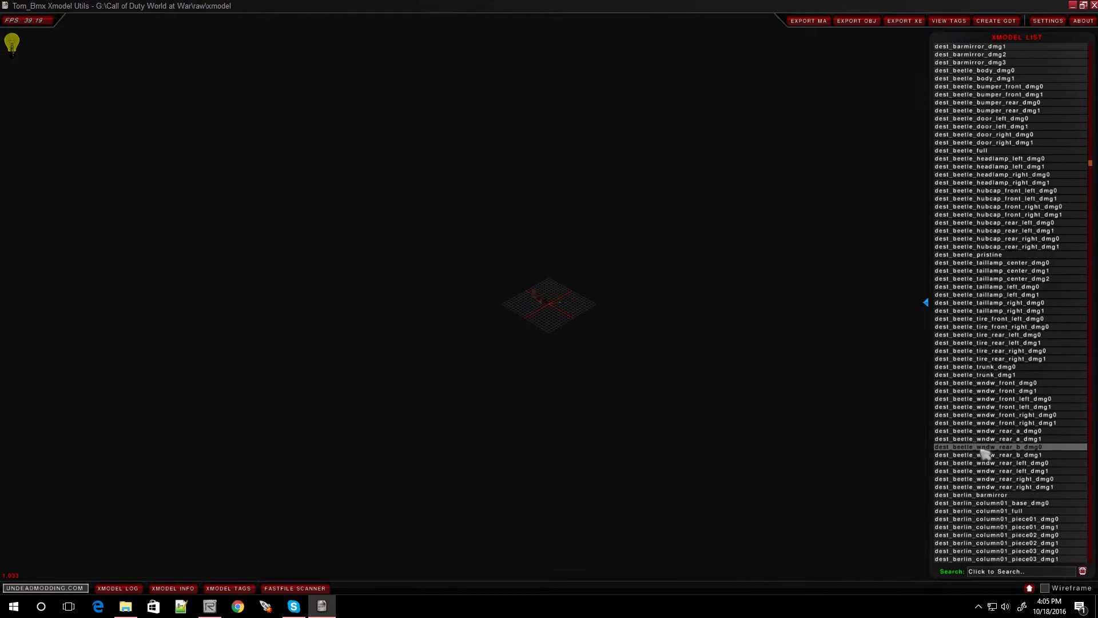
{"action": "scroll", "coordinate": [982, 454], "scroll_direction": "down", "scroll_amount": 20}
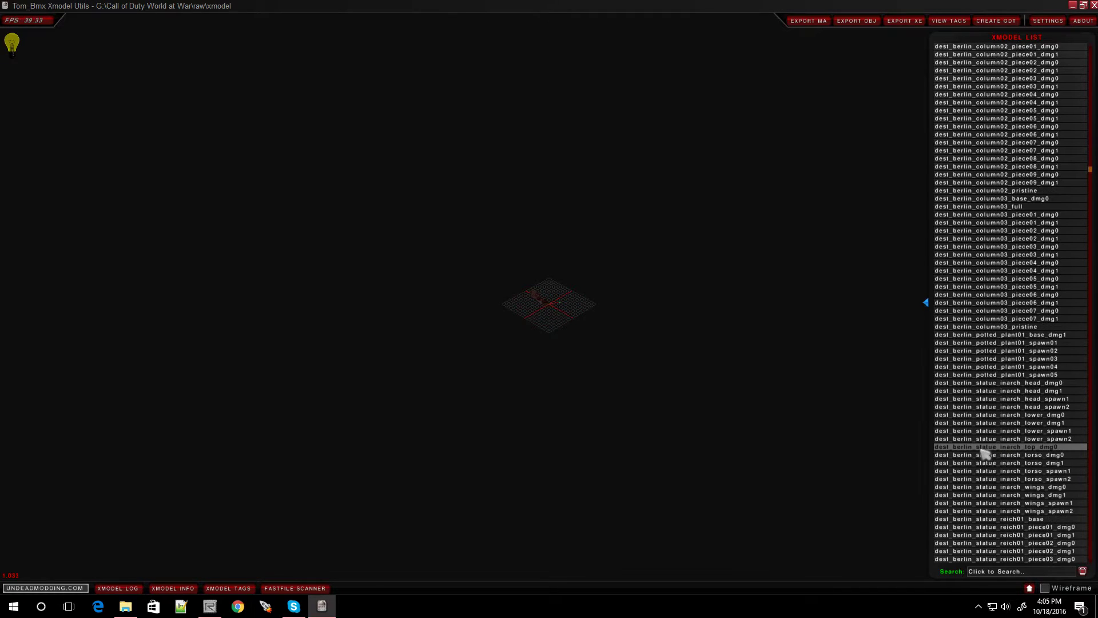
{"action": "scroll", "coordinate": [983, 454], "scroll_direction": "down", "scroll_amount": 15}
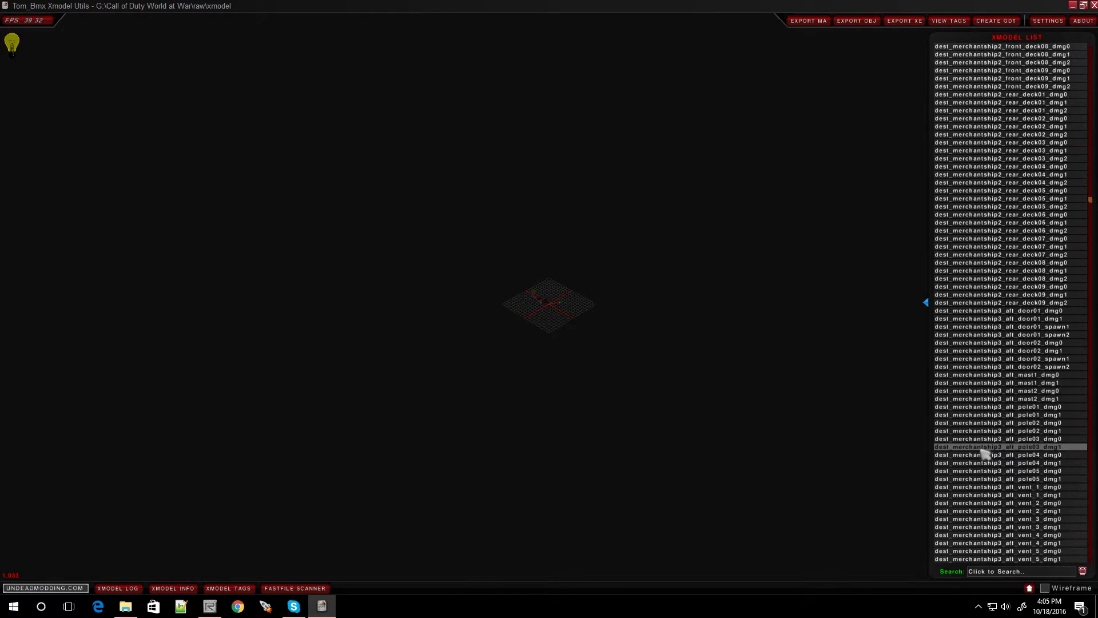
{"action": "scroll", "coordinate": [987, 458], "scroll_direction": "down", "scroll_amount": 20}
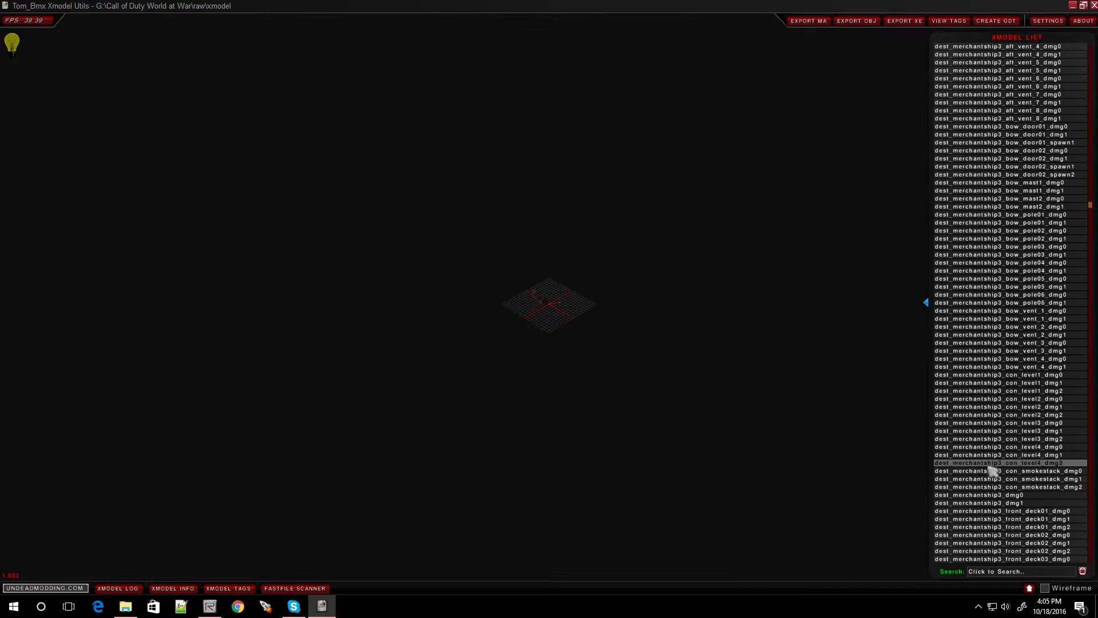
- Filter the list with 'tabl' and inspect static_berlin_coffee_table_sm in the viewport
{"action": "left_click", "coordinate": [996, 572]}
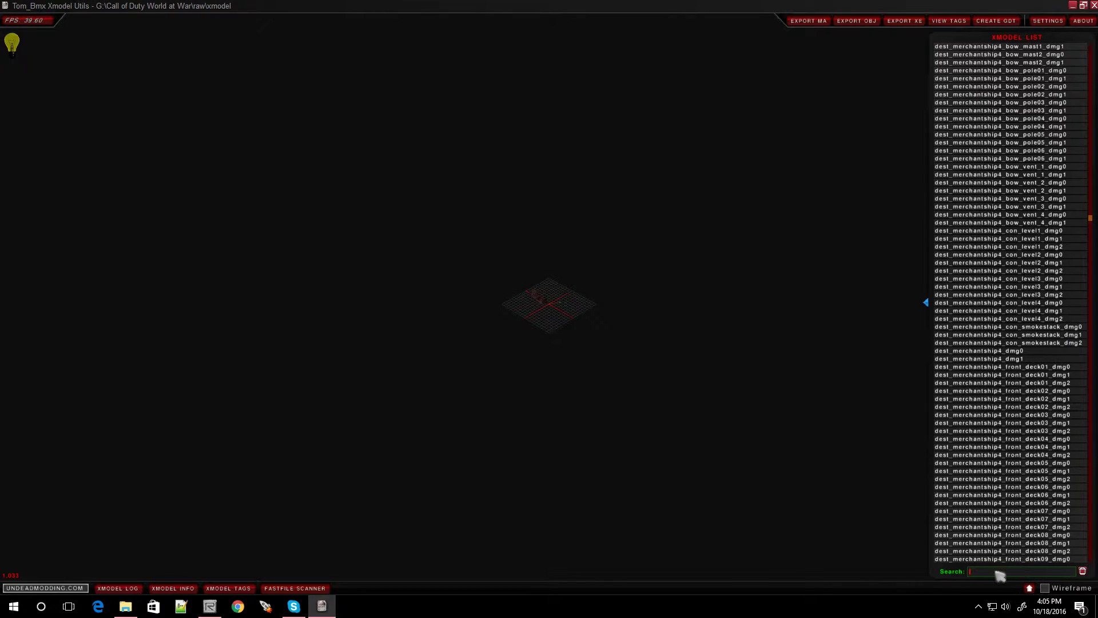
{"action": "type", "text": "table"}
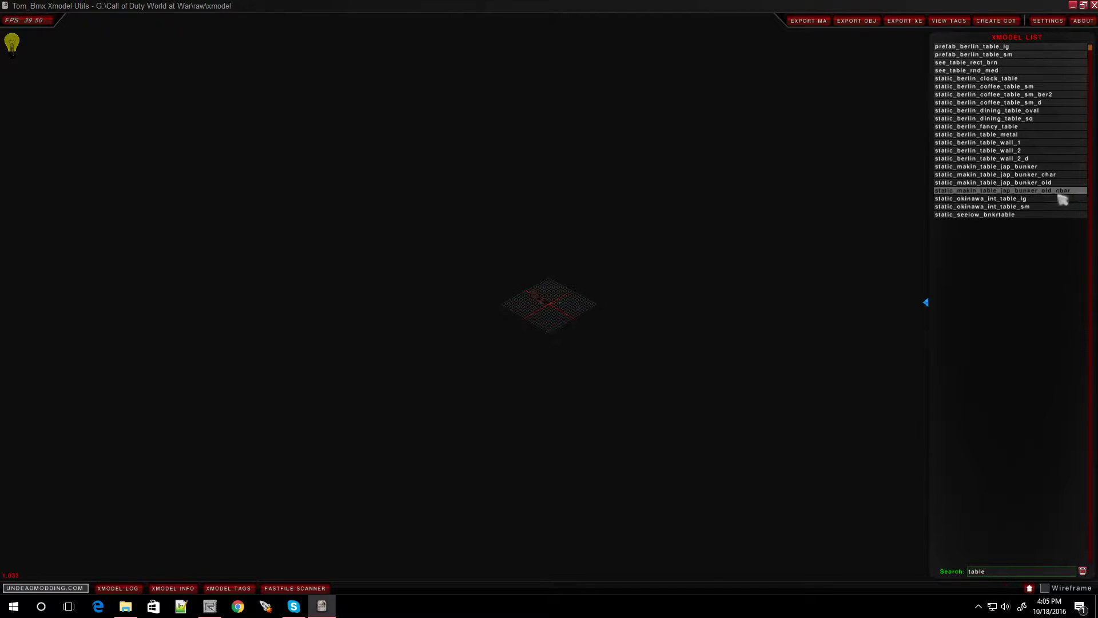
{"action": "left_click", "coordinate": [988, 87]}
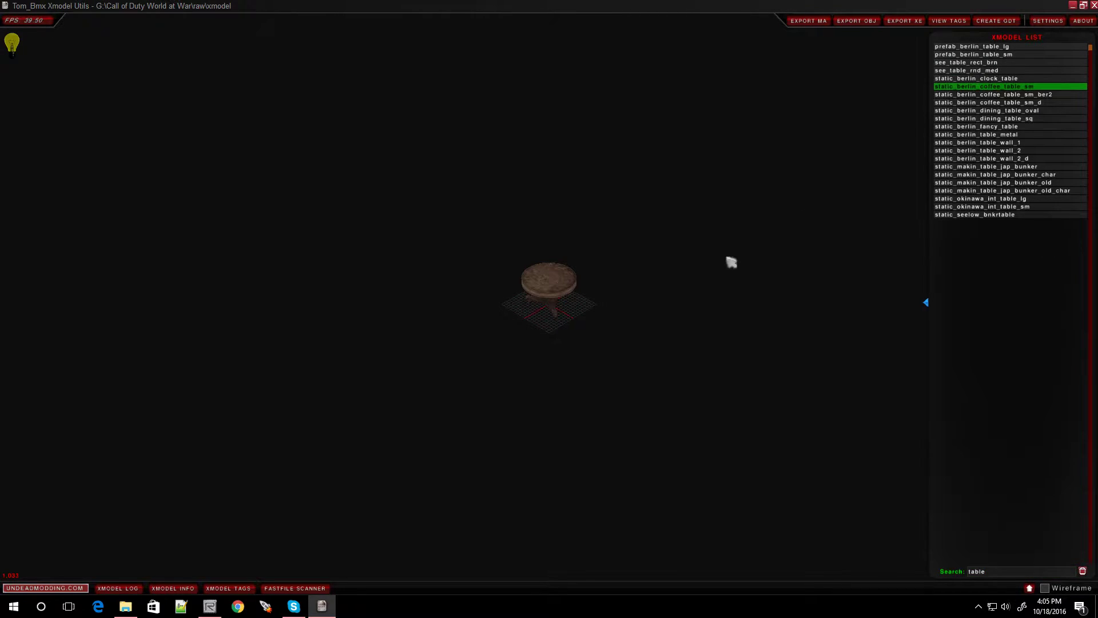
{"action": "scroll", "coordinate": [593, 336], "scroll_direction": "up", "scroll_amount": 5}
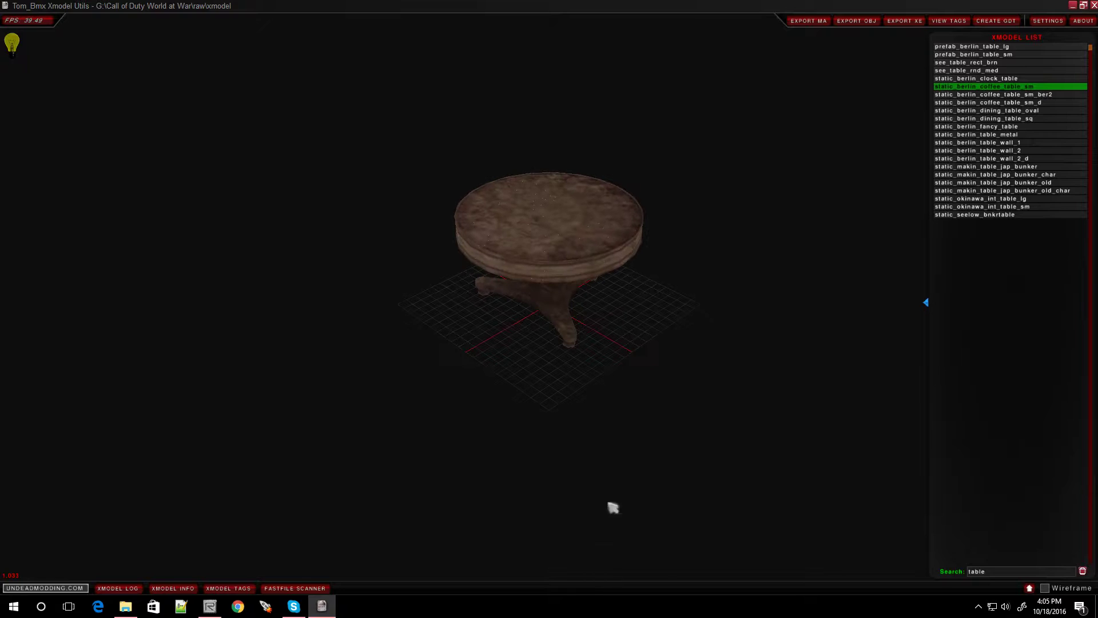
{"action": "scroll", "coordinate": [624, 503], "scroll_direction": "up", "scroll_amount": 3}
{"action": "left_click_drag", "start_coordinate": [606, 387], "coordinate": [701, 401]}
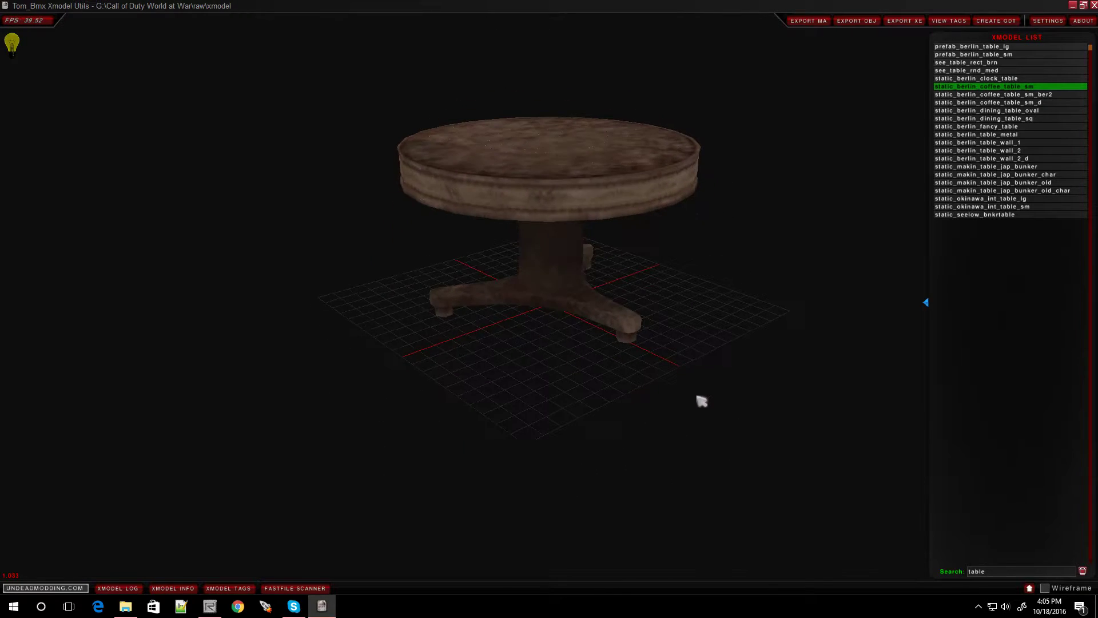
- Preview the remaining Berlin tables and orbit static_makin_table_jap_bunker
{"action": "left_click", "coordinate": [998, 102]}
{"action": "left_click", "coordinate": [990, 110]}
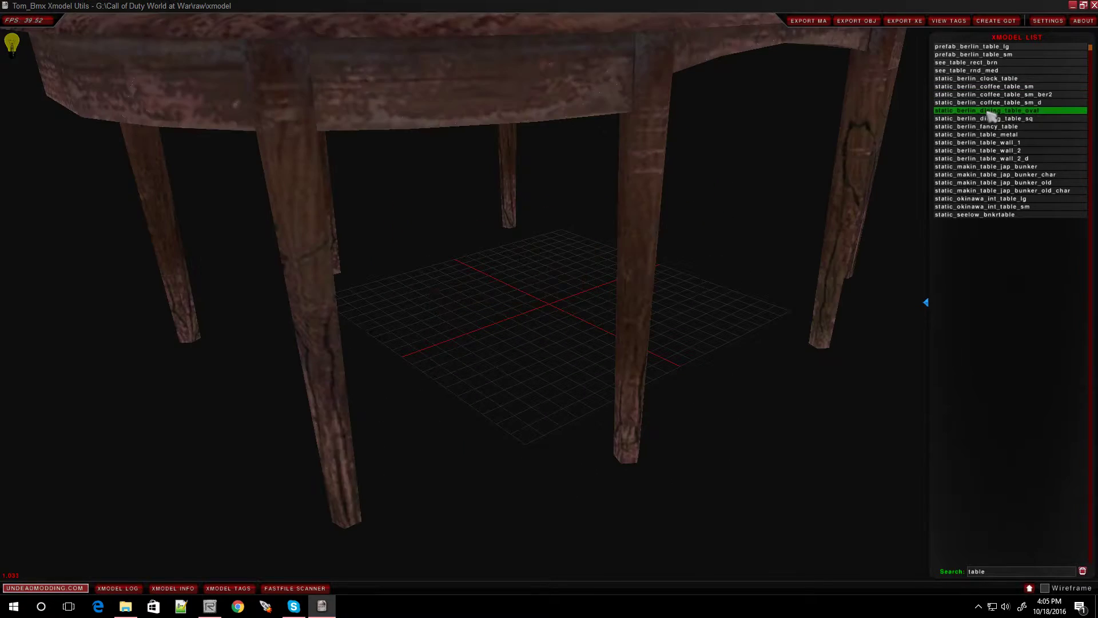
{"action": "left_click", "coordinate": [999, 118]}
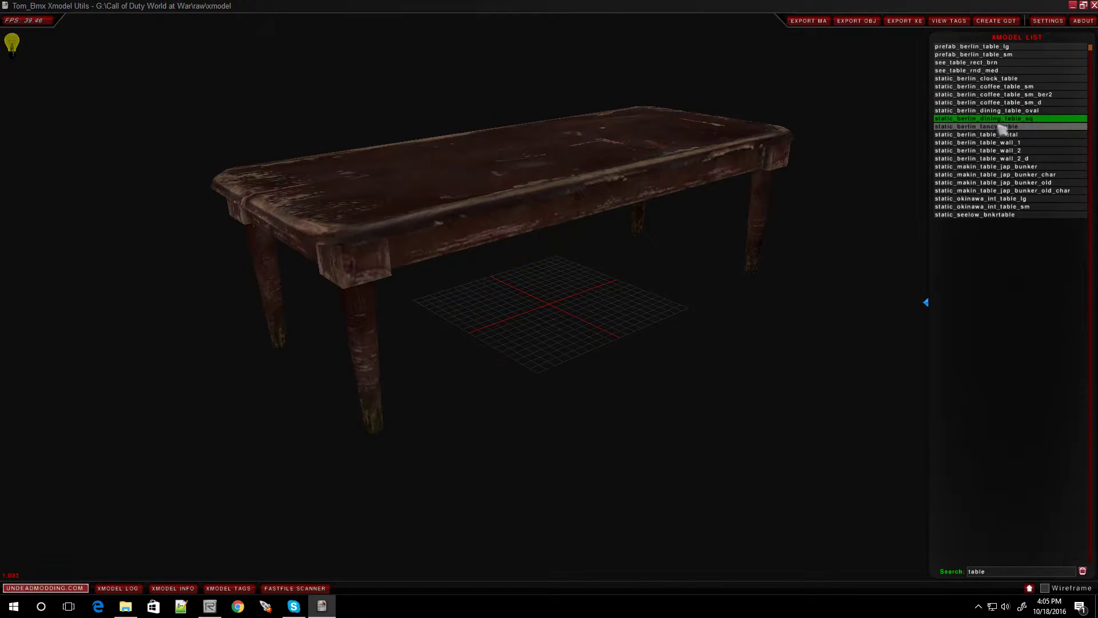
{"action": "left_click", "coordinate": [998, 134]}
{"action": "left_click", "coordinate": [991, 142]}
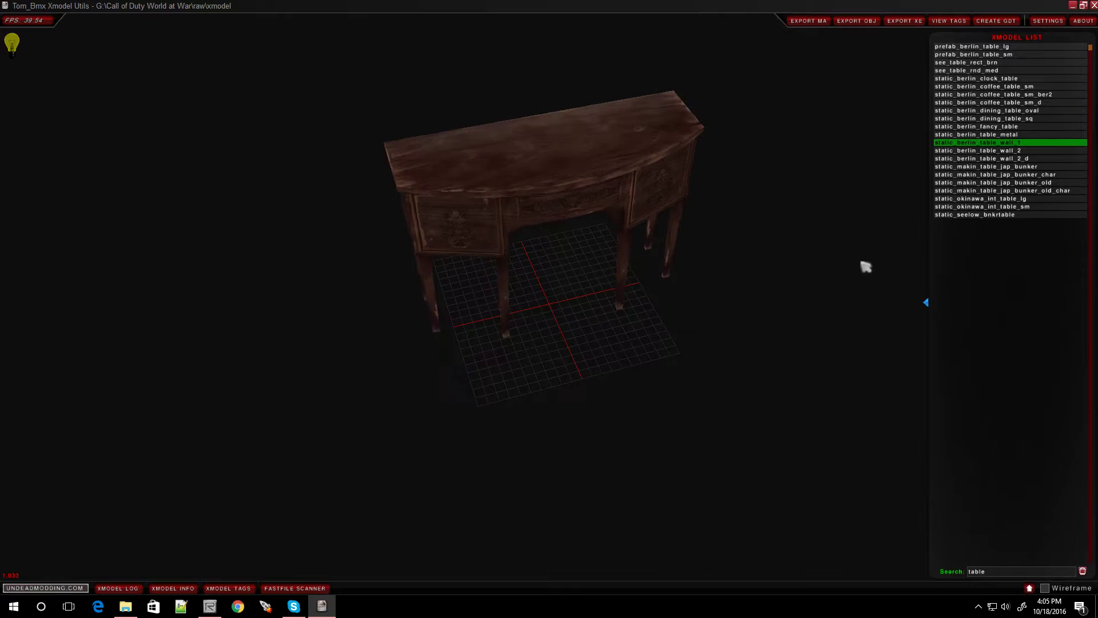
{"action": "left_click", "coordinate": [987, 150]}
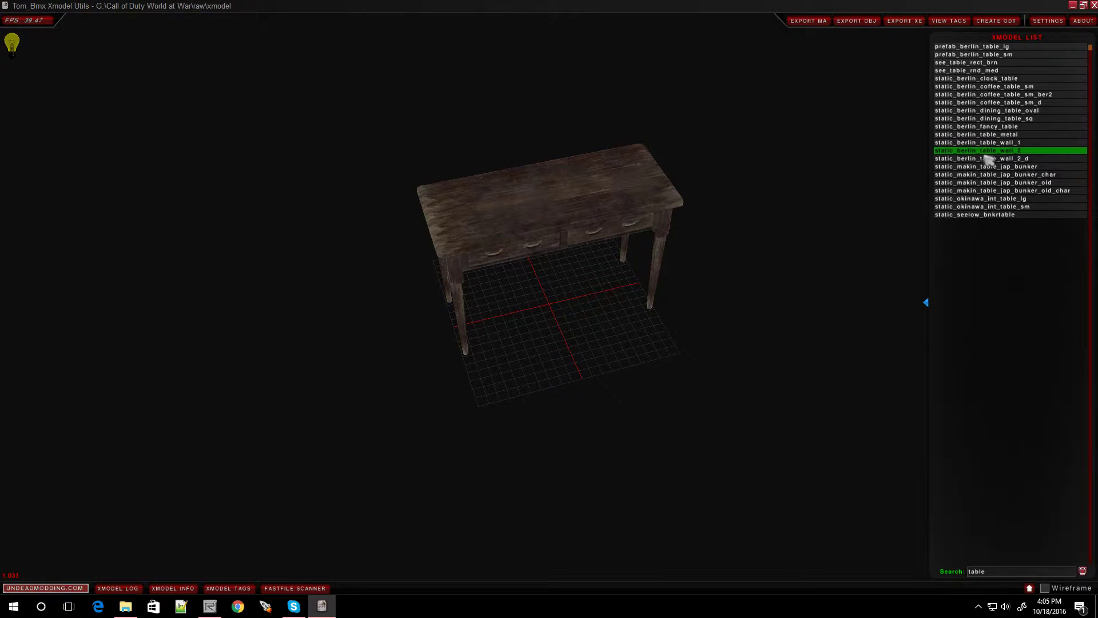
{"action": "left_click", "coordinate": [988, 159]}
{"action": "left_click", "coordinate": [980, 167]}
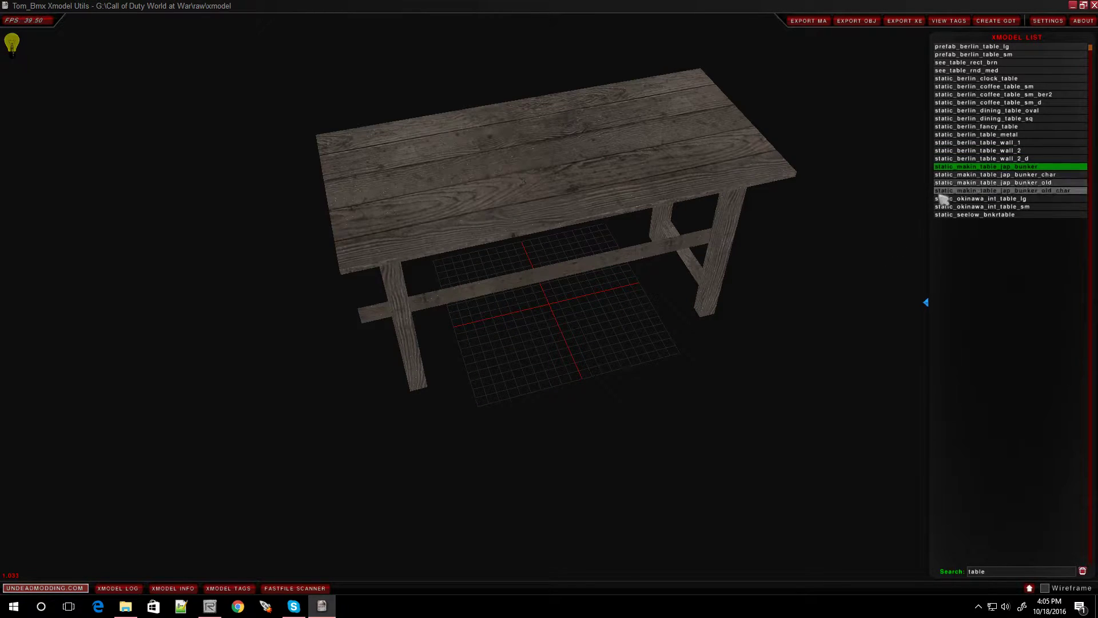
{"action": "mouse_move", "coordinate": [718, 297]}
{"action": "left_mouse_down"}
{"action": "mouse_move", "coordinate": [659, 272]}
{"action": "mouse_move", "coordinate": [703, 321]}
{"action": "mouse_move", "coordinate": [762, 277]}
{"action": "mouse_move", "coordinate": [784, 311]}
{"action": "mouse_move", "coordinate": [757, 300]}
{"action": "mouse_move", "coordinate": [725, 315]}
{"action": "mouse_move", "coordinate": [733, 285]}
{"action": "left_mouse_up"}
- Preview the makin bunker variants and okinawa table, ending on static_seelow_bnkrtable
{"action": "left_click", "coordinate": [986, 175]}
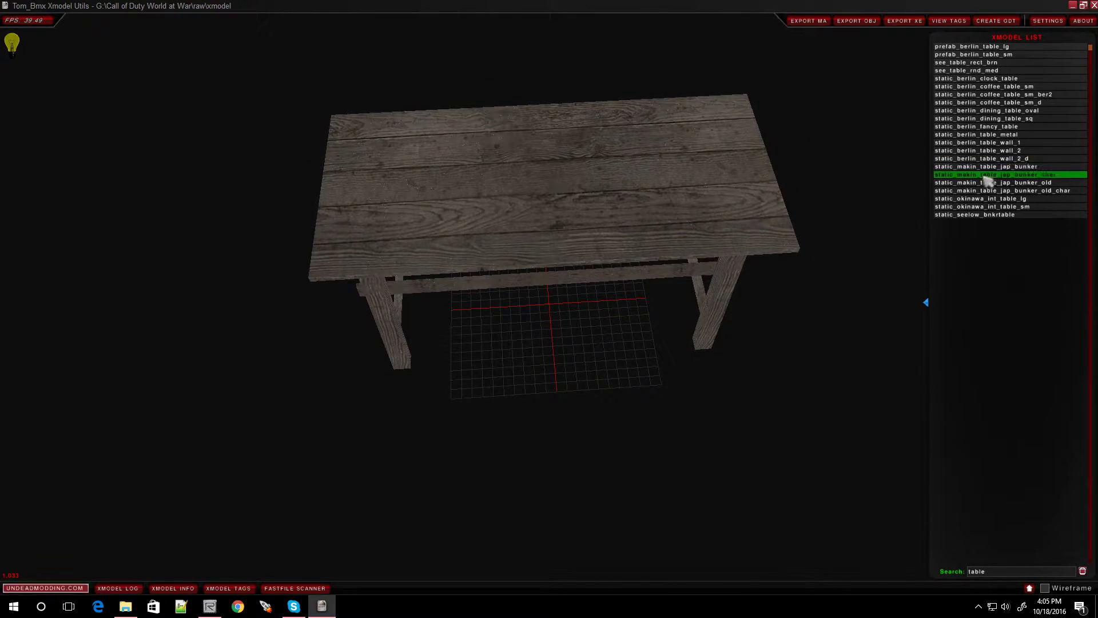
{"action": "left_click", "coordinate": [983, 183]}
{"action": "left_click", "coordinate": [977, 191]}
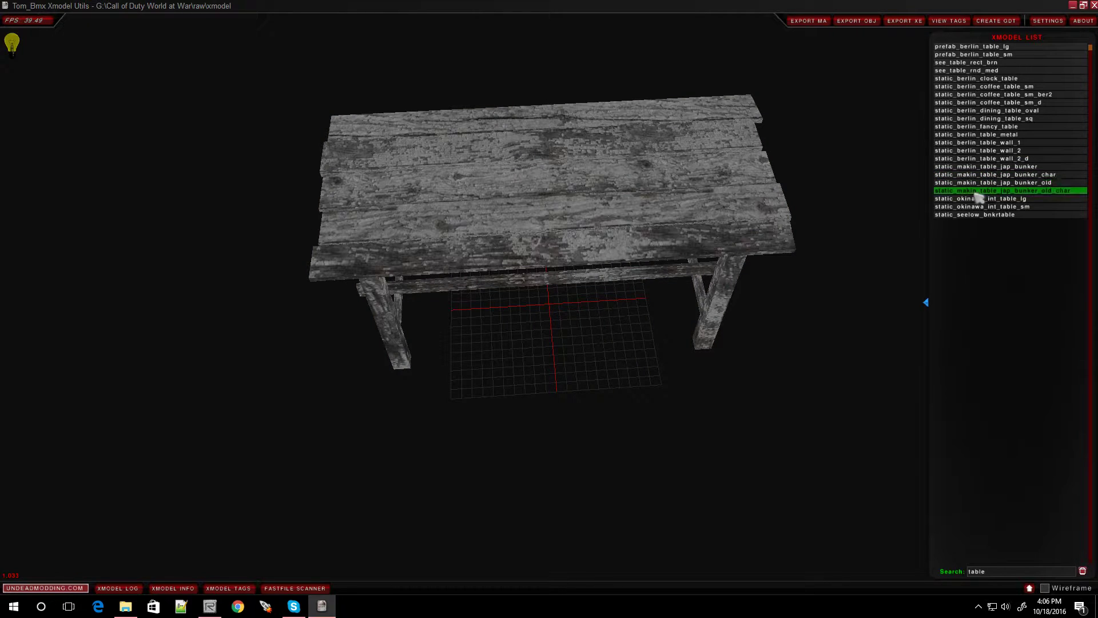
{"action": "left_click", "coordinate": [978, 198]}
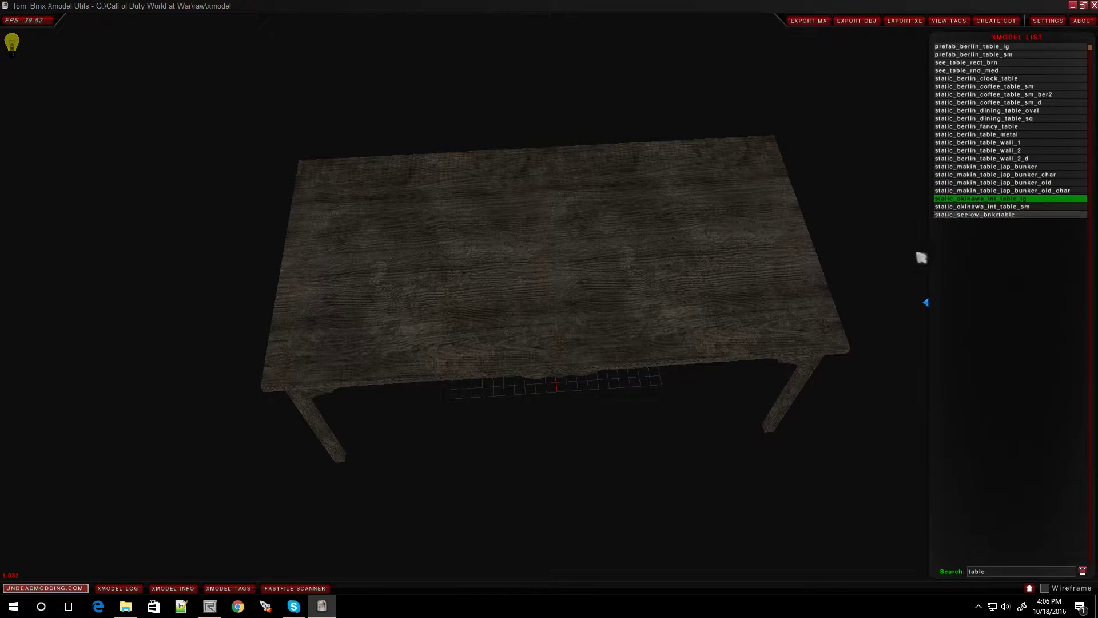
{"action": "left_click_drag", "start_coordinate": [722, 274], "coordinate": [736, 333]}
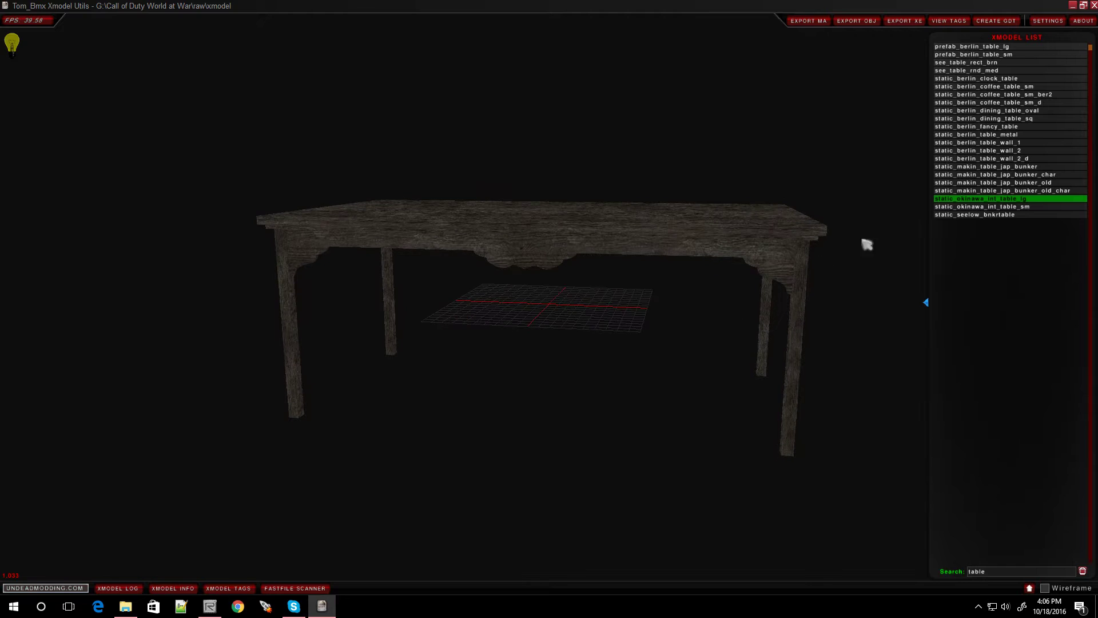
{"action": "left_click", "coordinate": [962, 215]}
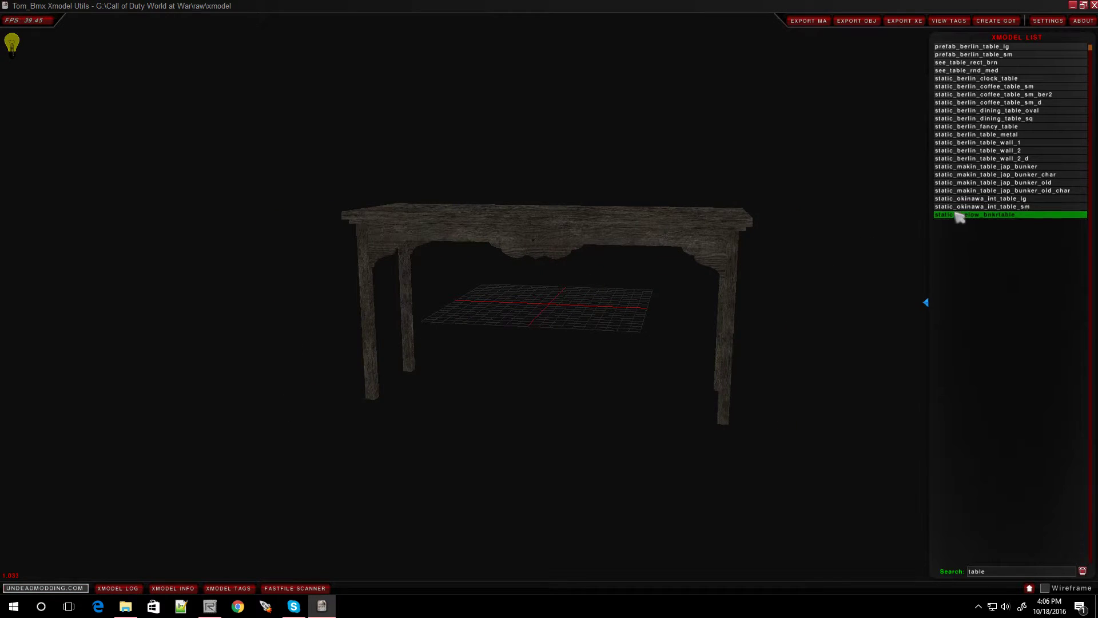
{"action": "left_click_drag", "start_coordinate": [795, 254], "coordinate": [722, 226]}
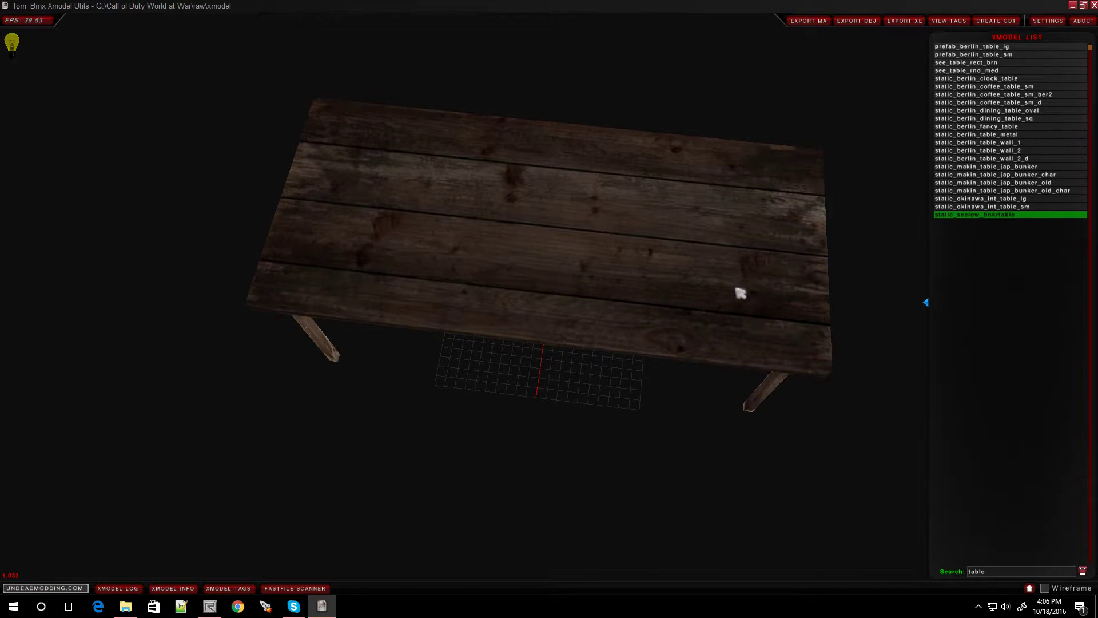
- Export static_seelow_bnkrtable as a Maya ASCII (.ma) file via EXPORT MA
{"action": "right_click", "coordinate": [952, 217]}
{"action": "left_click", "coordinate": [950, 277]}
{"action": "left_click", "coordinate": [808, 22]}
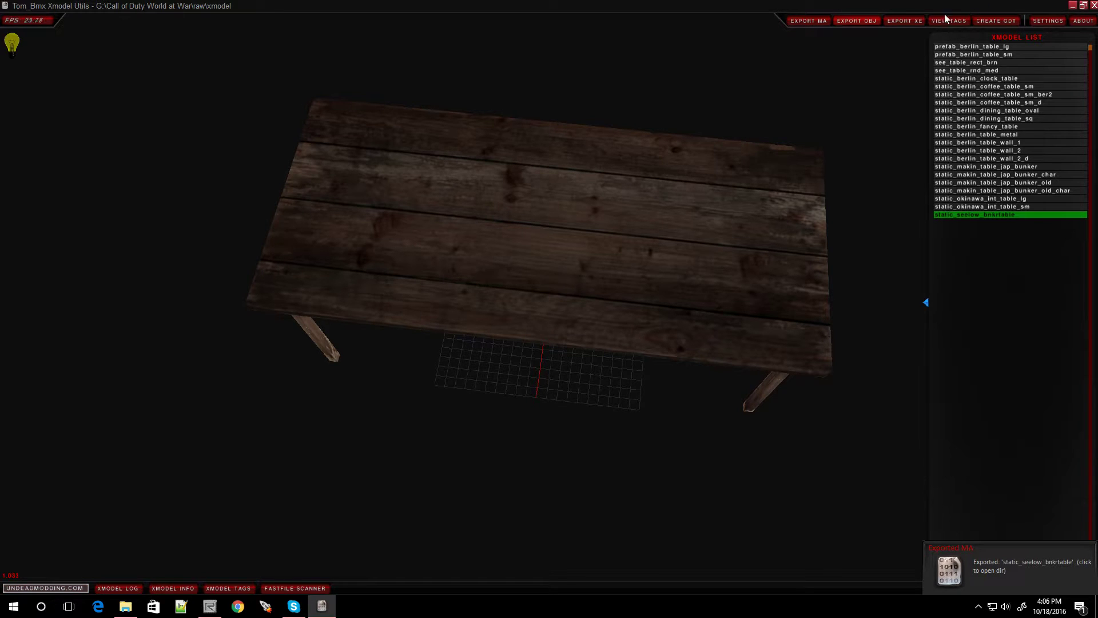
- Minimize the viewer and open the static_seelow_bnkrtable export's images folder in Explorer
{"action": "left_click", "coordinate": [1073, 6]}
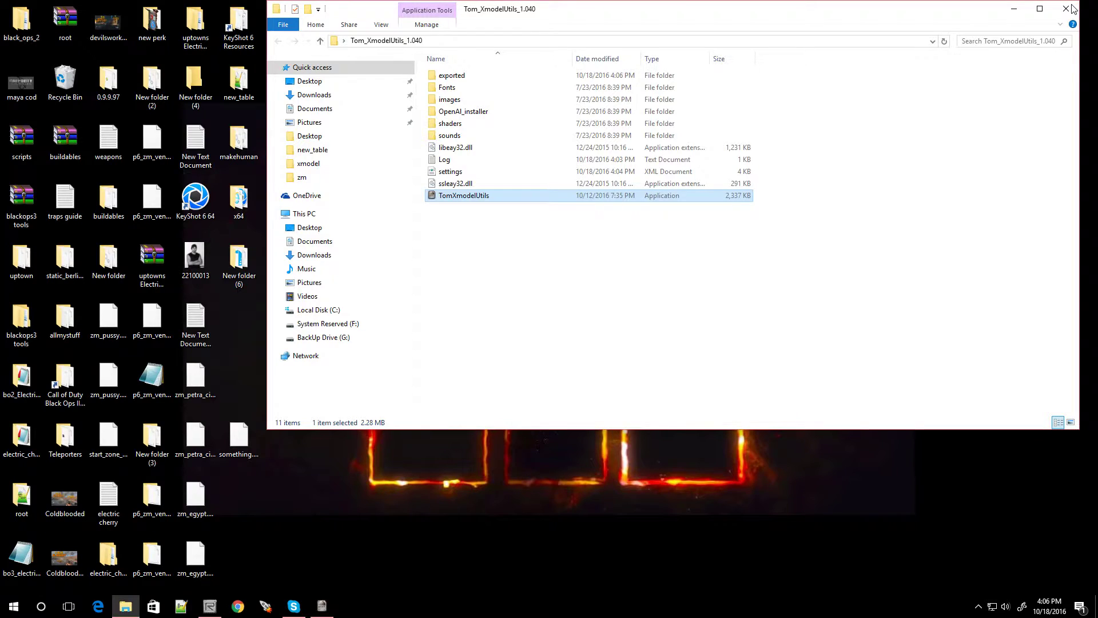
{"action": "double_click", "coordinate": [464, 80]}
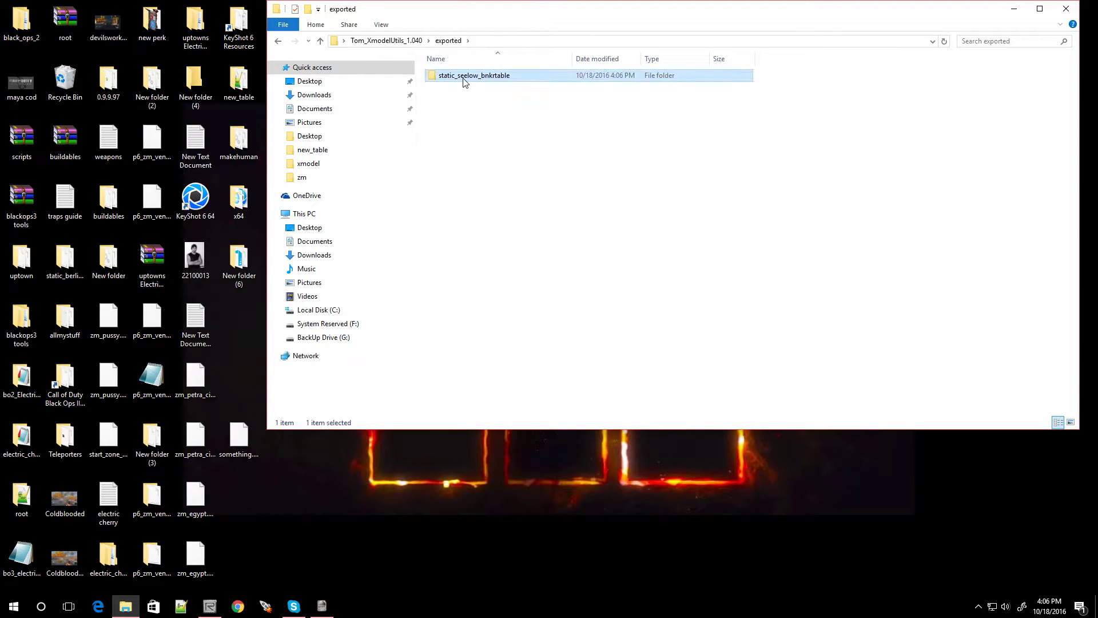
{"action": "double_click", "coordinate": [463, 80]}
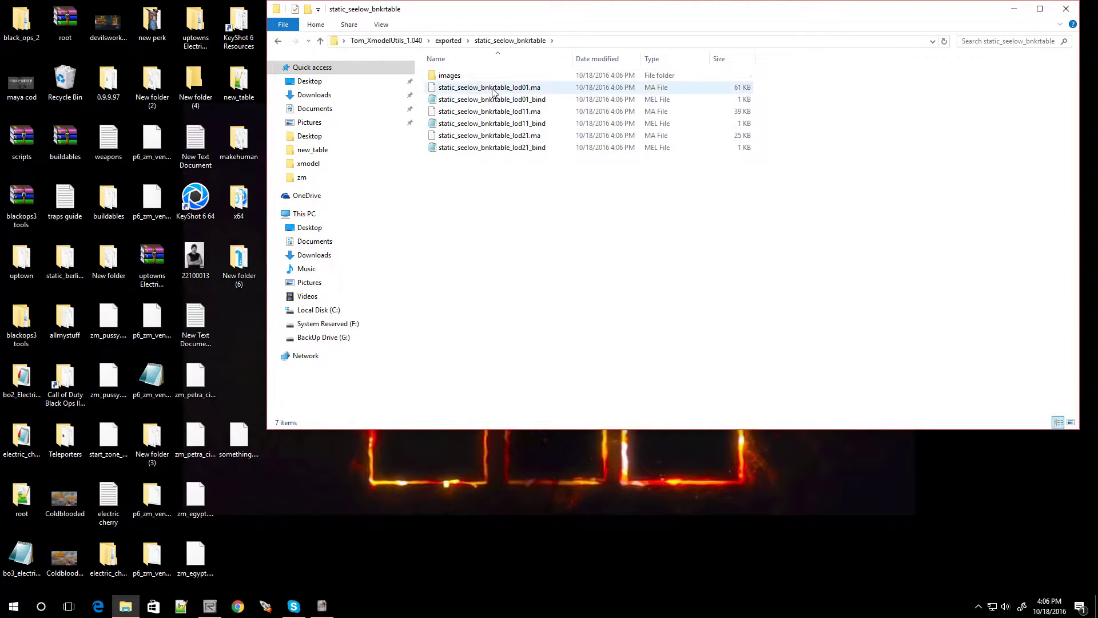
{"action": "double_click", "coordinate": [471, 80]}
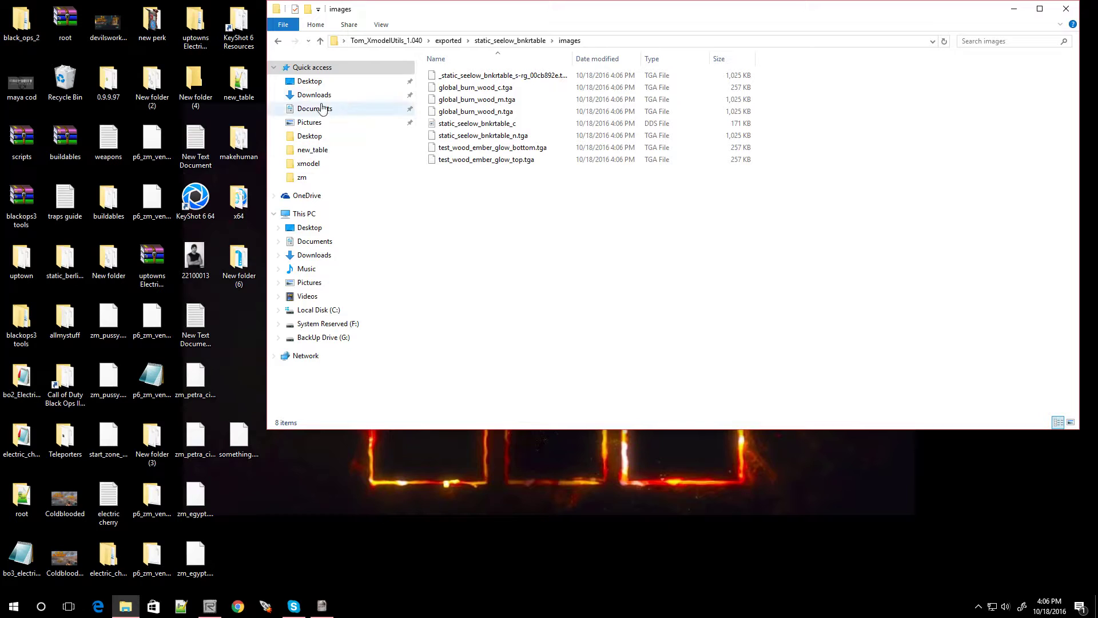
- Go back up to the exported folder and minimize File Explorer
{"action": "left_click", "coordinate": [278, 43]}
{"action": "left_click", "coordinate": [278, 43]}
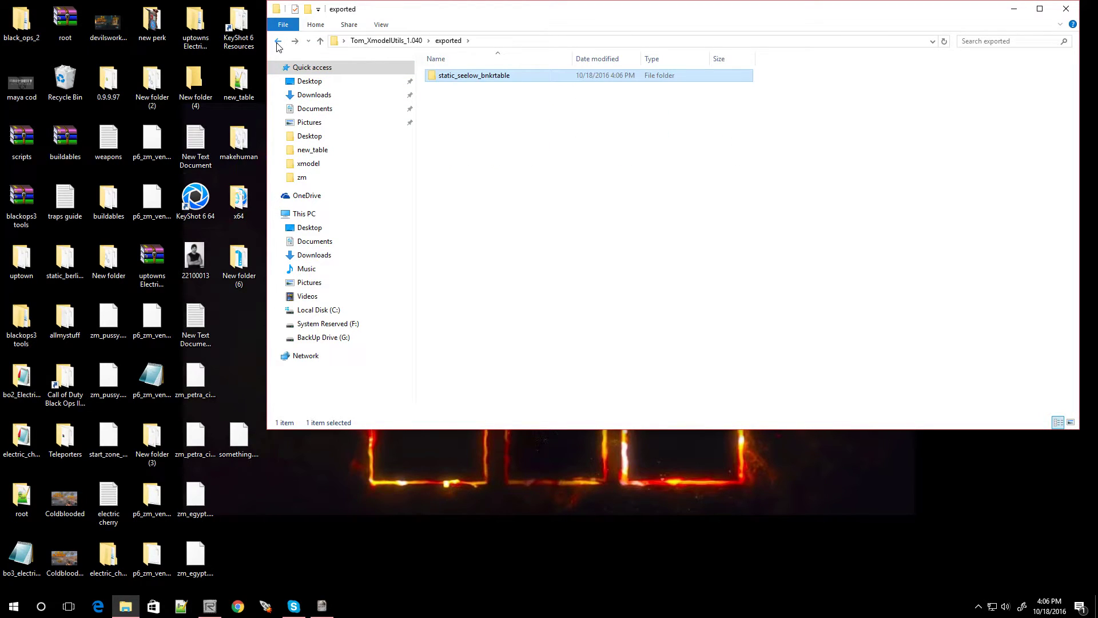
{"action": "left_click", "coordinate": [1014, 12]}
- Start Maya 2014 from the Start menu and close the 1-Minute Startup Movies window
{"action": "left_click", "coordinate": [14, 606]}
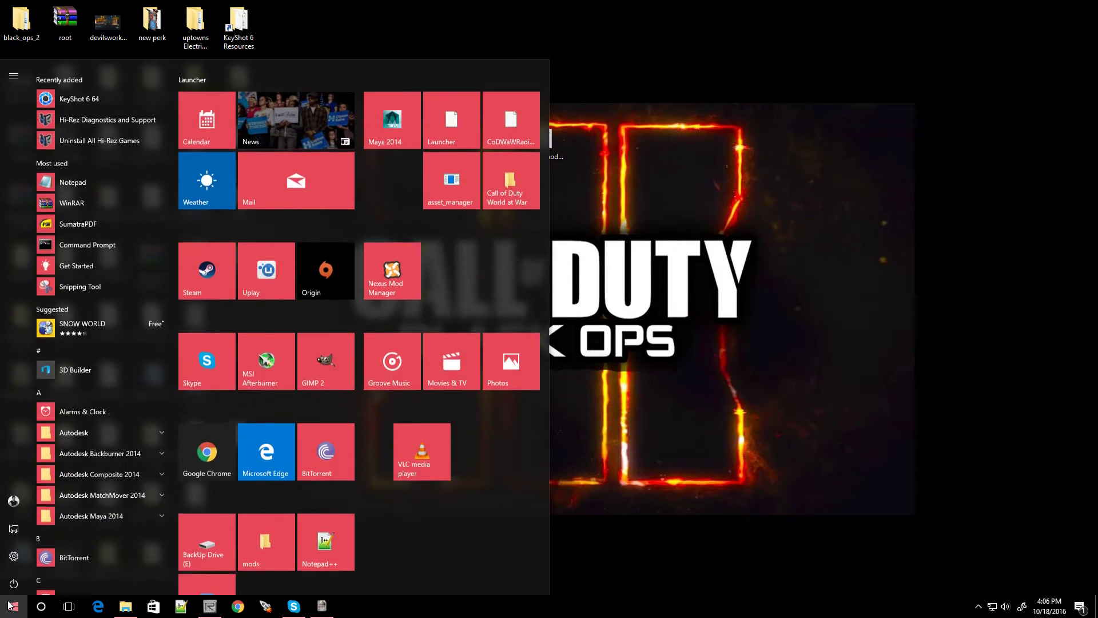
{"action": "left_click", "coordinate": [393, 116]}
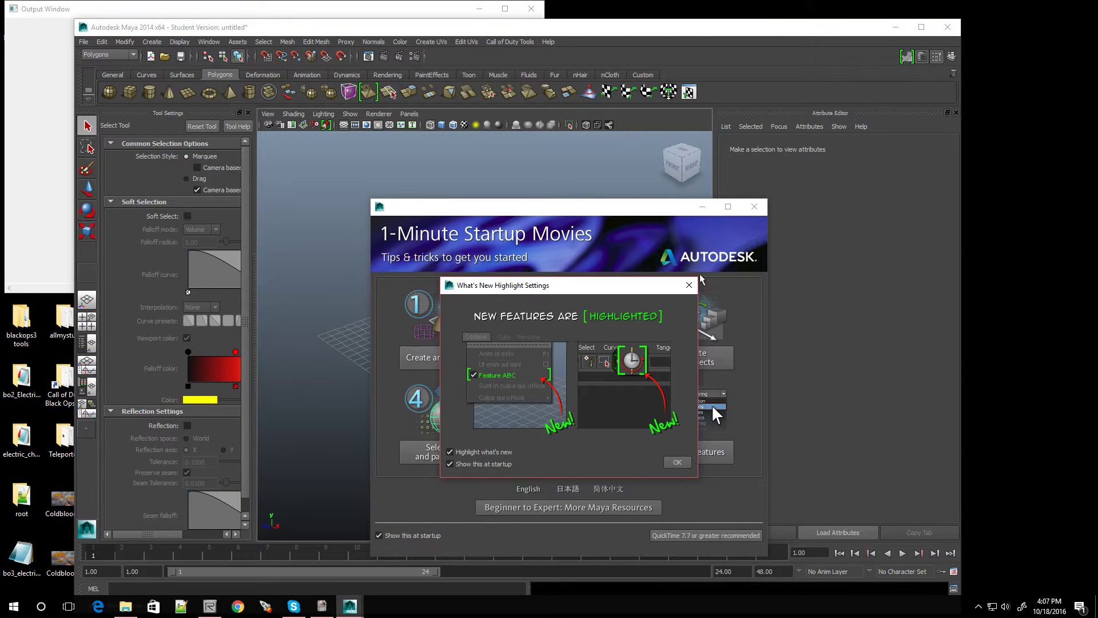
{"action": "left_click", "coordinate": [756, 209]}
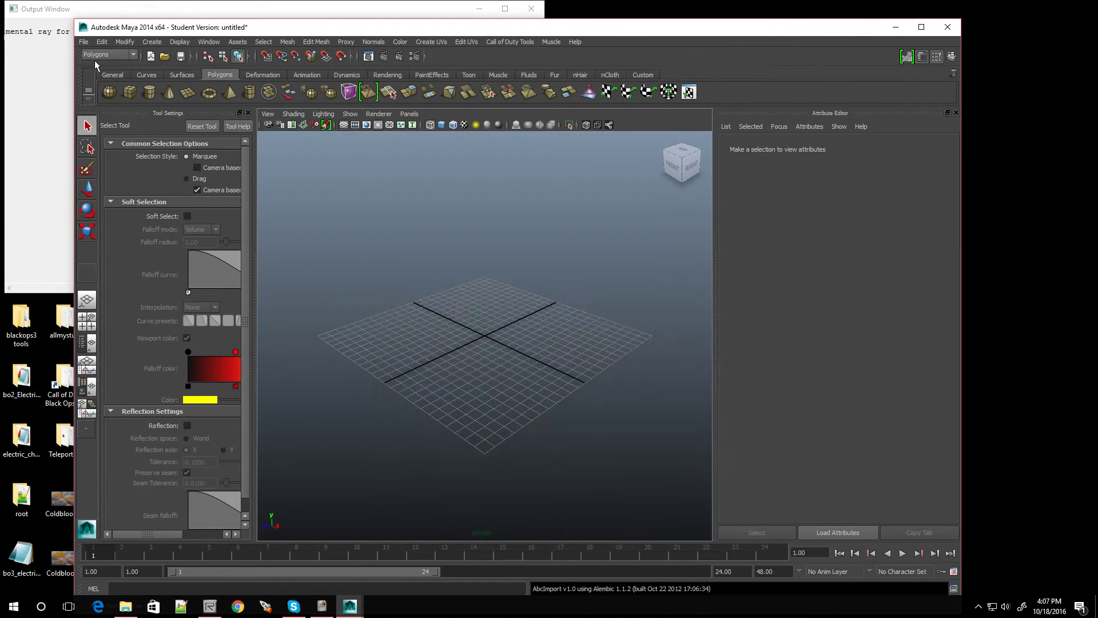
{"action": "left_click", "coordinate": [83, 42]}
- Open static_seelow_bnkrtable_lod01.ma from Desktop > Tom_XmodelUtils_1.040 > exported, discarding the untitled scene
{"action": "left_click", "coordinate": [102, 67]}
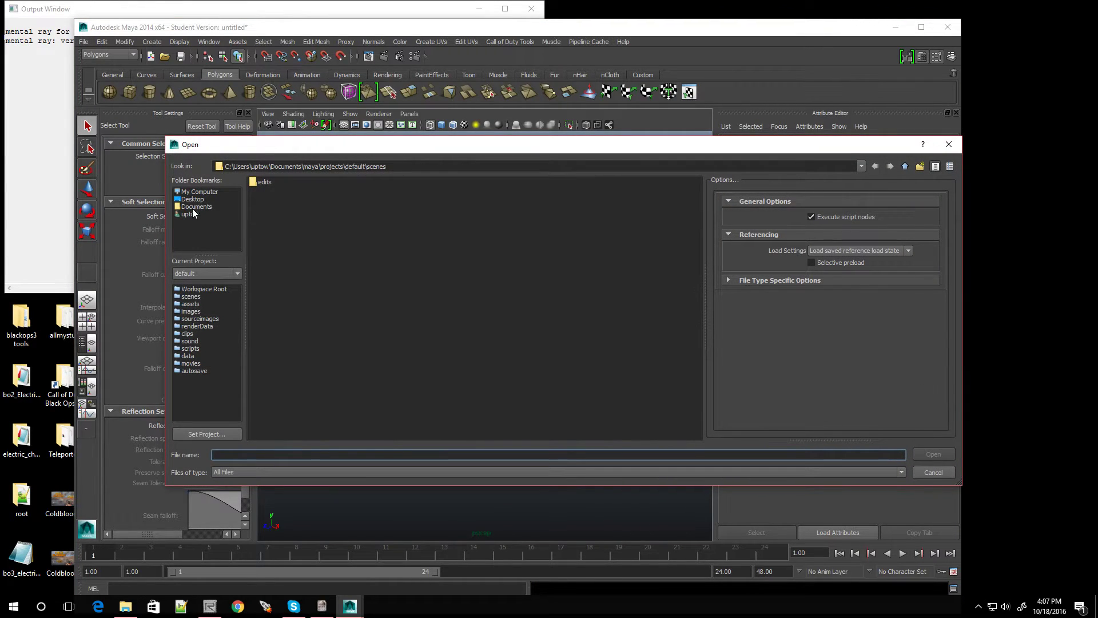
{"action": "left_click", "coordinate": [192, 200]}
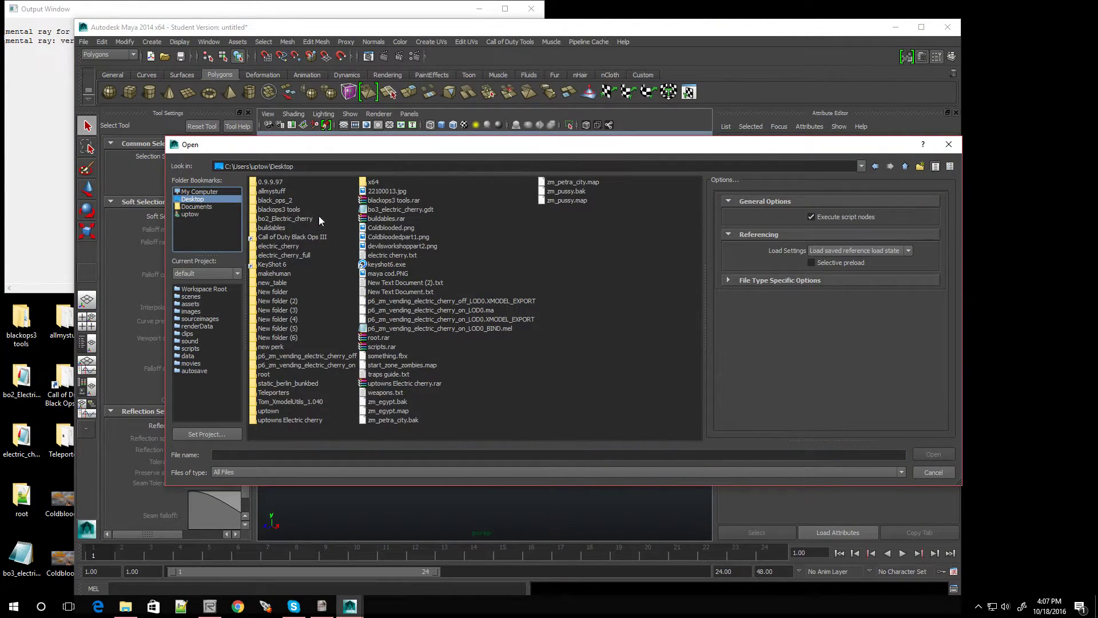
{"action": "double_click", "coordinate": [283, 402]}
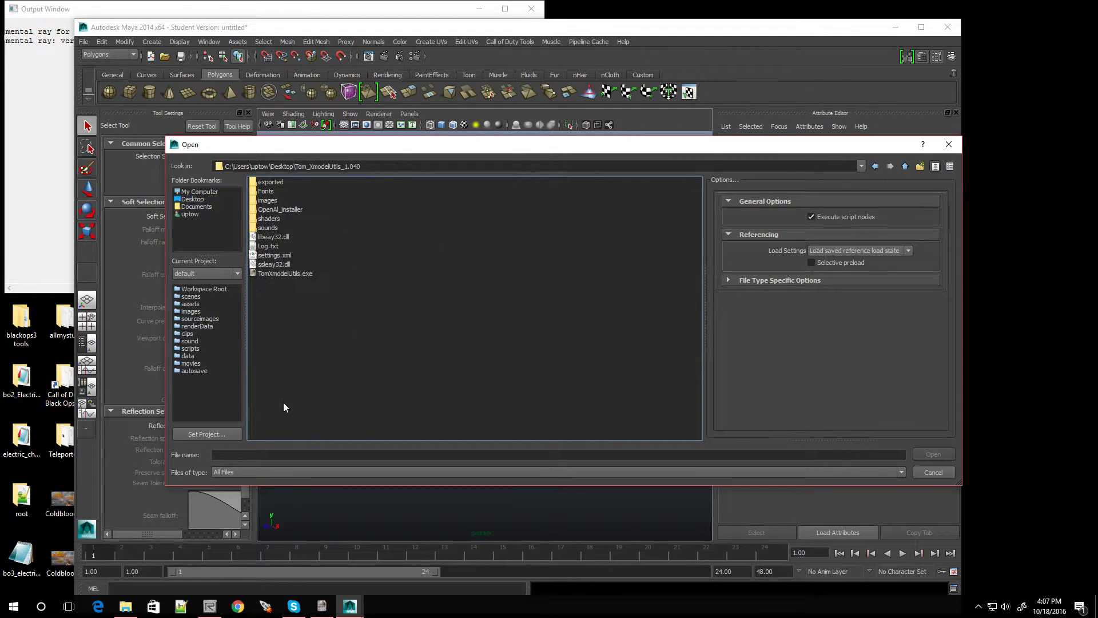
{"action": "double_click", "coordinate": [271, 183]}
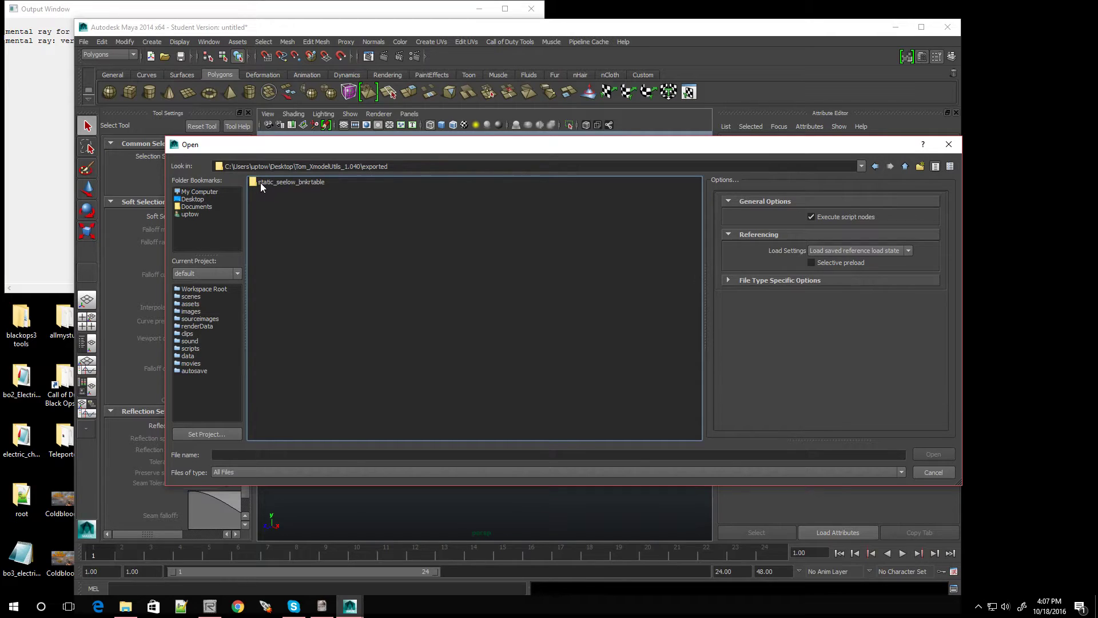
{"action": "double_click", "coordinate": [304, 181]}
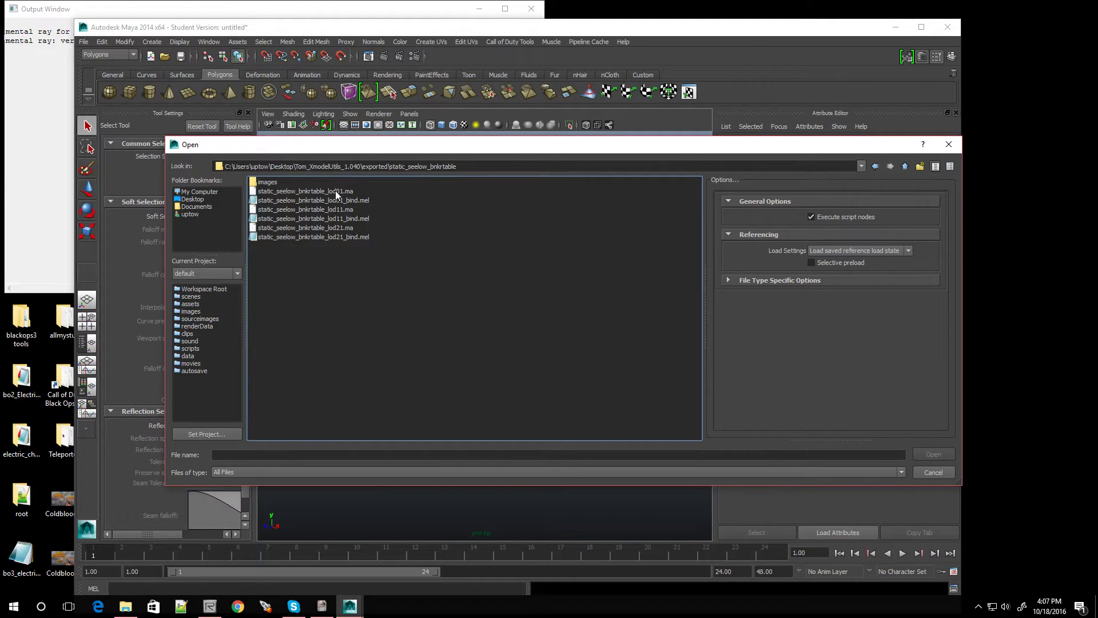
{"action": "double_click", "coordinate": [303, 192]}
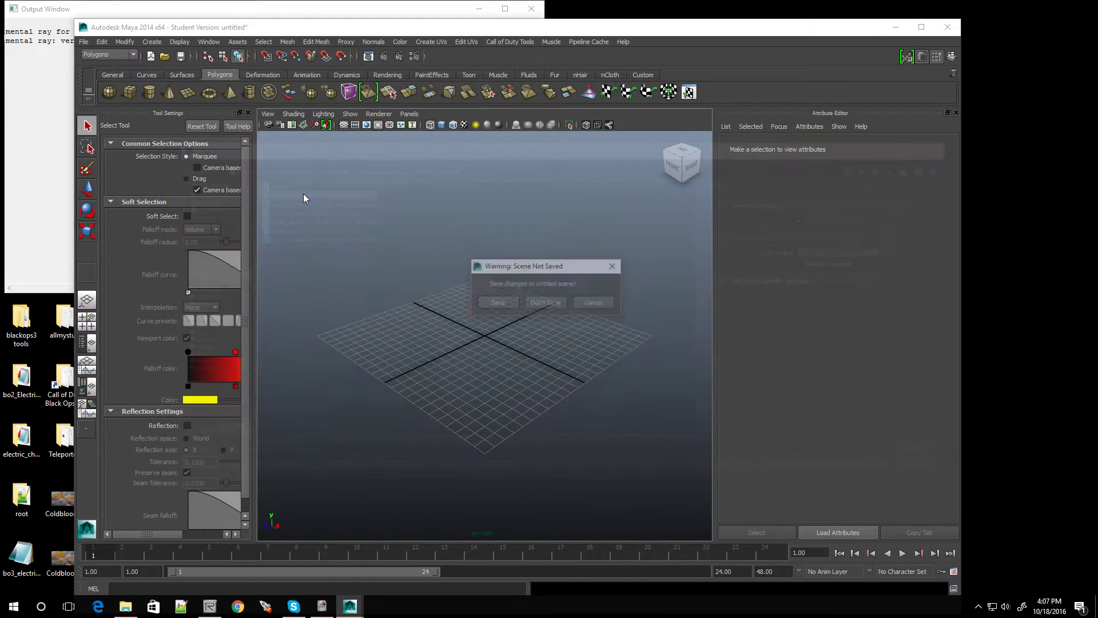
{"action": "left_click", "coordinate": [538, 304]}
- Frame the bunker table and switch the viewport to shaded (5) and textured (6) display
{"action": "key", "text": "a"}
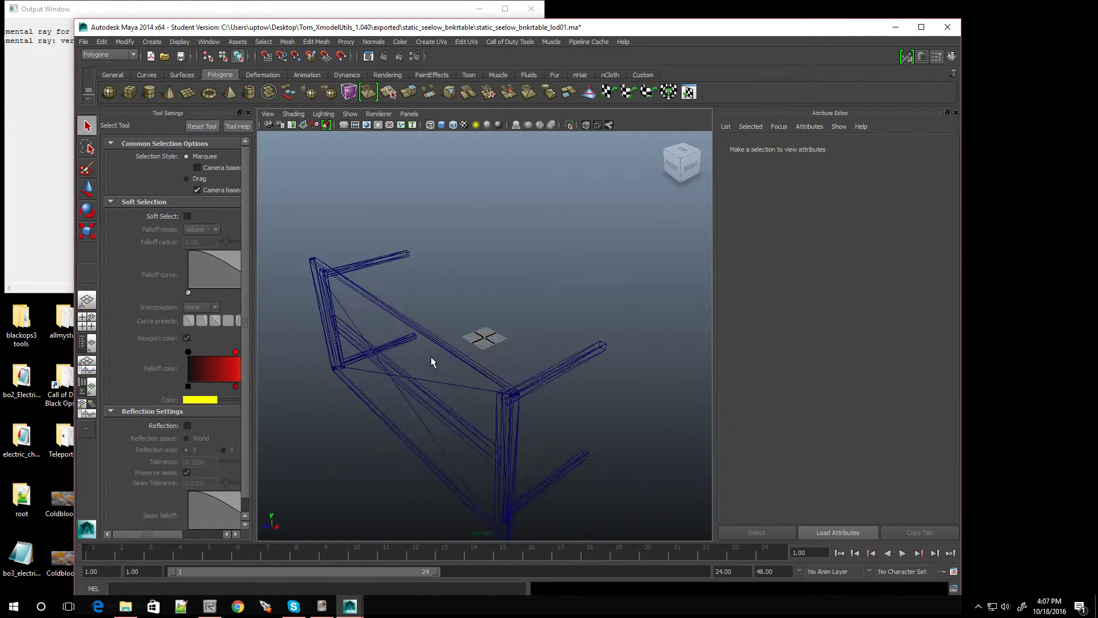
{"action": "scroll", "coordinate": [431, 356], "scroll_direction": "down", "scroll_amount": 4}
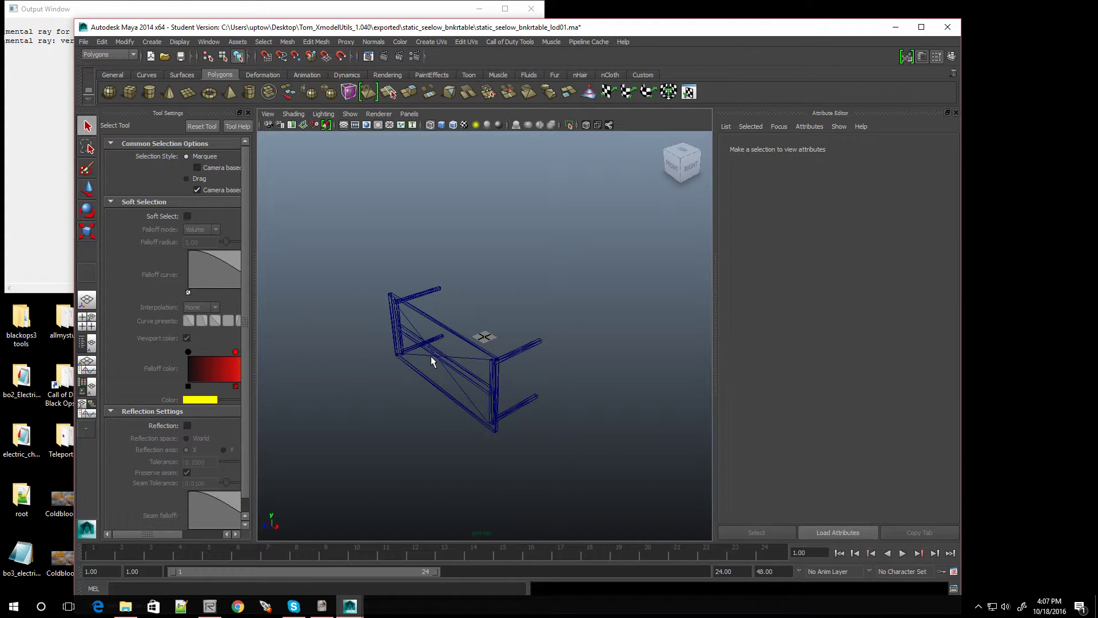
{"action": "key", "text": "5"}
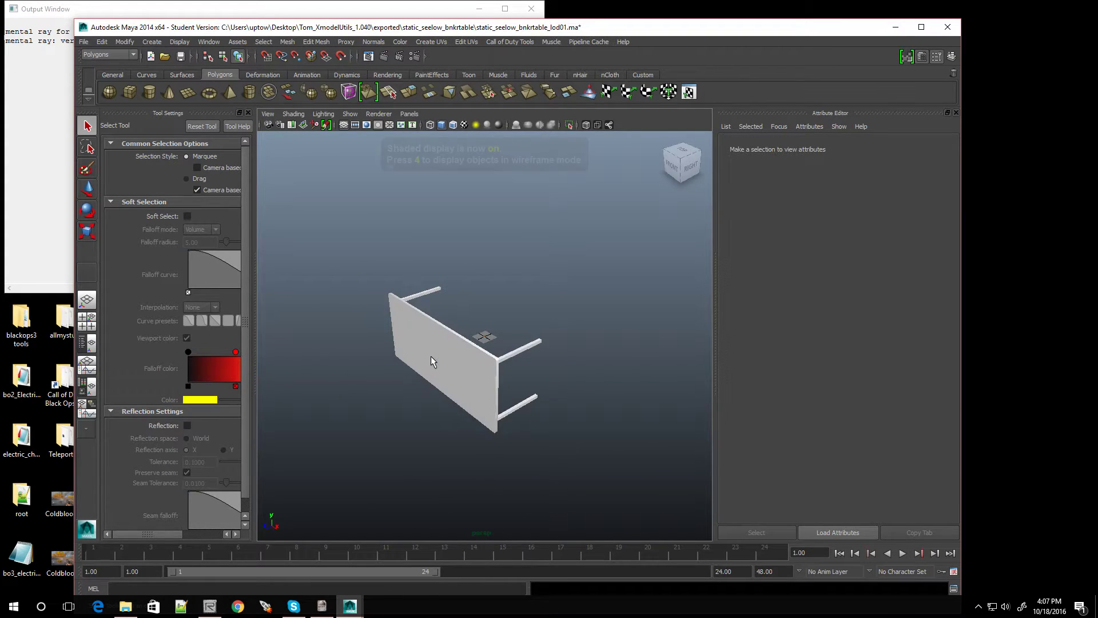
{"action": "key", "text": "6"}
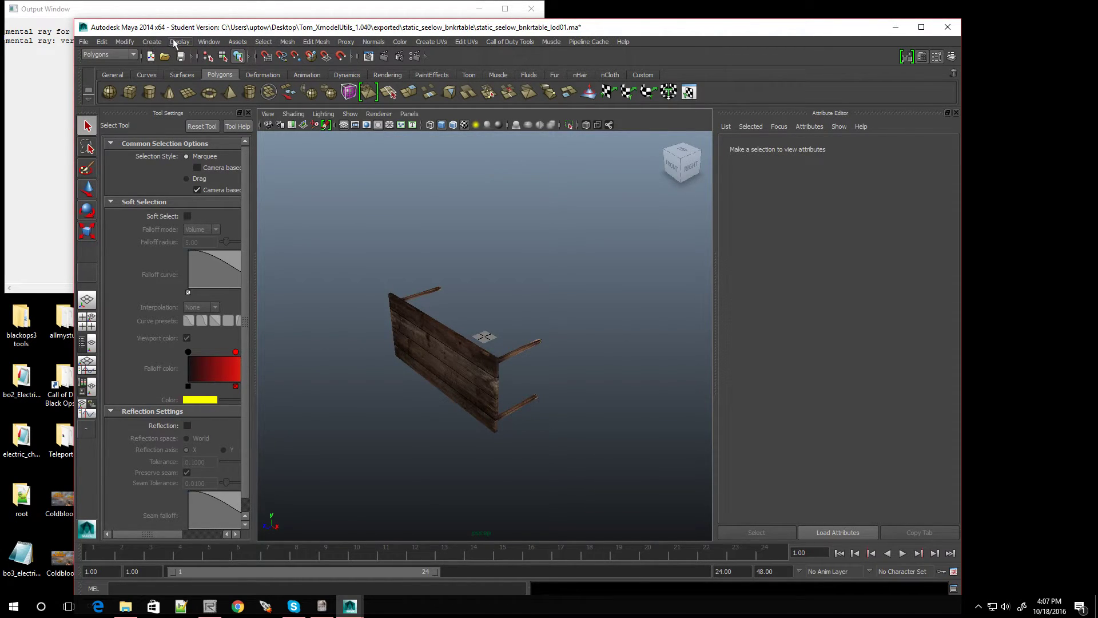
{"action": "left_click", "coordinate": [201, 43]}
{"action": "mouse_move", "coordinate": [243, 103]}
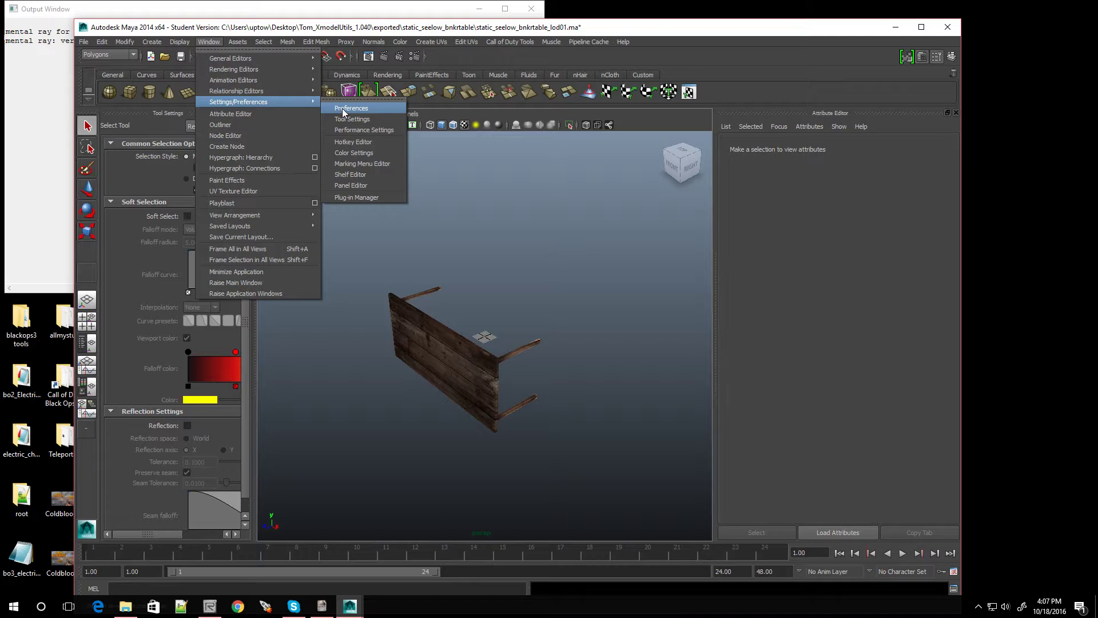
- Set the world Up axis to Z in the Preferences settings and save
{"action": "left_click", "coordinate": [343, 109]}
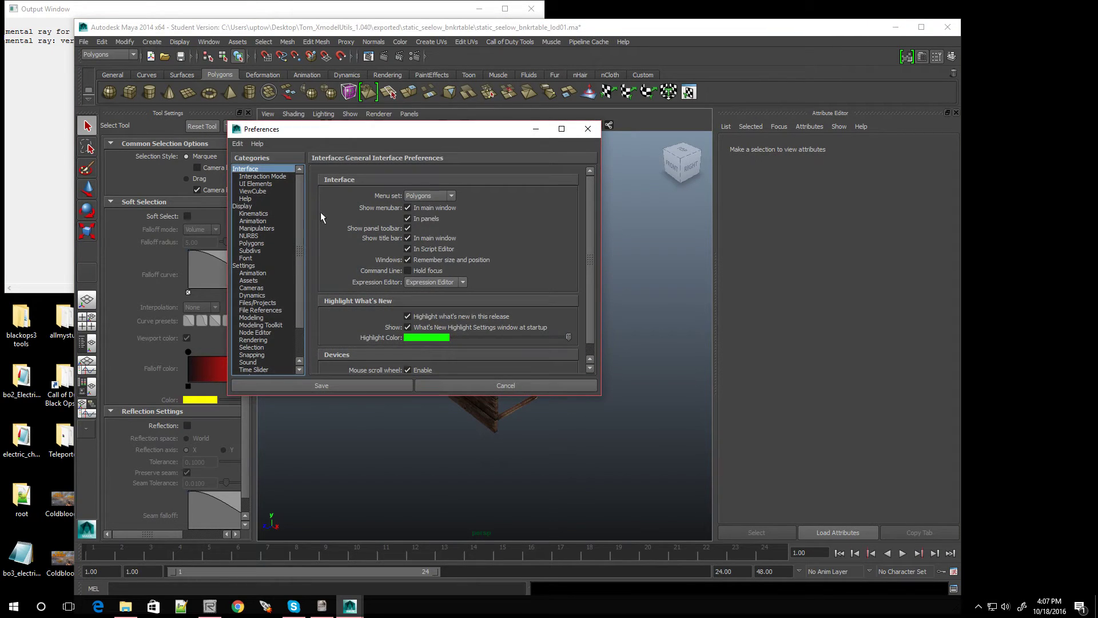
{"action": "left_click", "coordinate": [252, 266]}
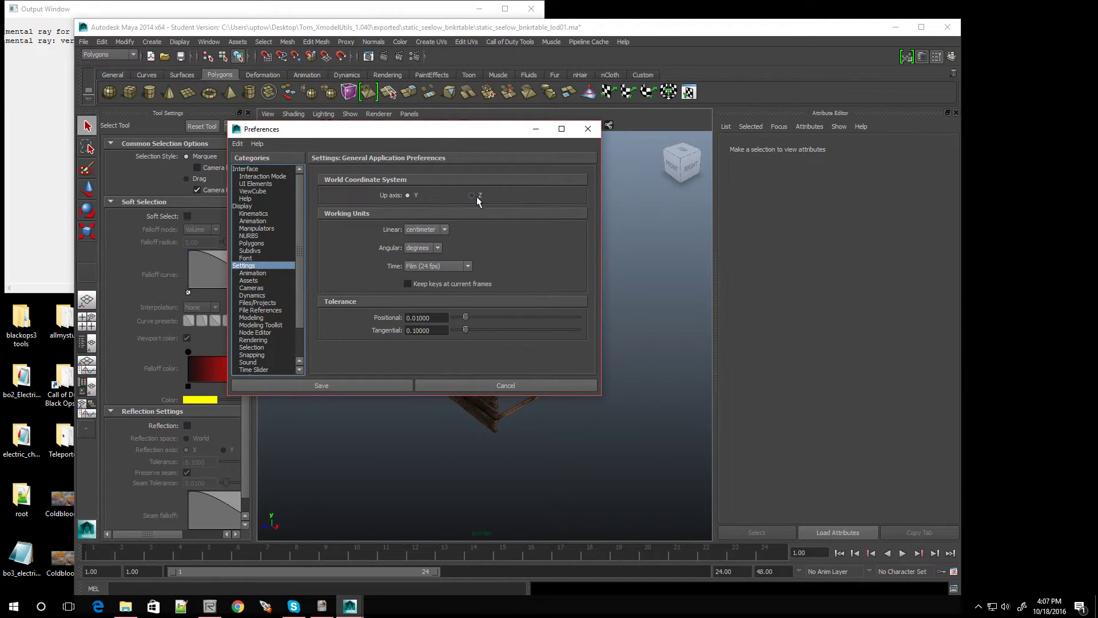
{"action": "left_click", "coordinate": [358, 385]}
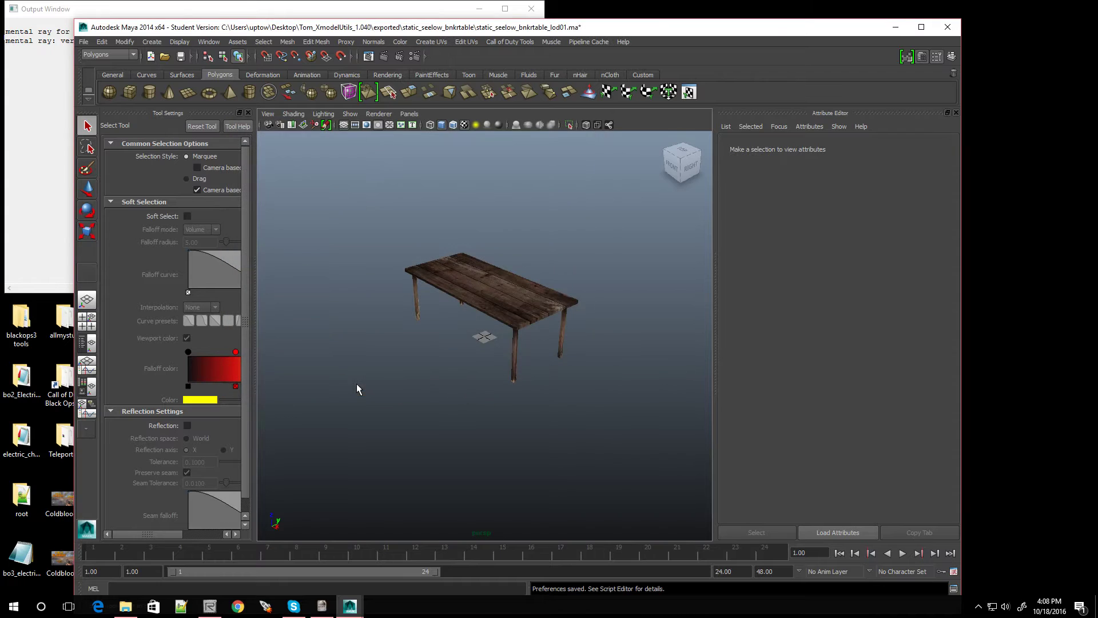
- Orbit and zoom to the upright table and select the TomMesh_0 mesh
{"action": "scroll", "coordinate": [457, 341], "scroll_direction": "up", "scroll_amount": 3}
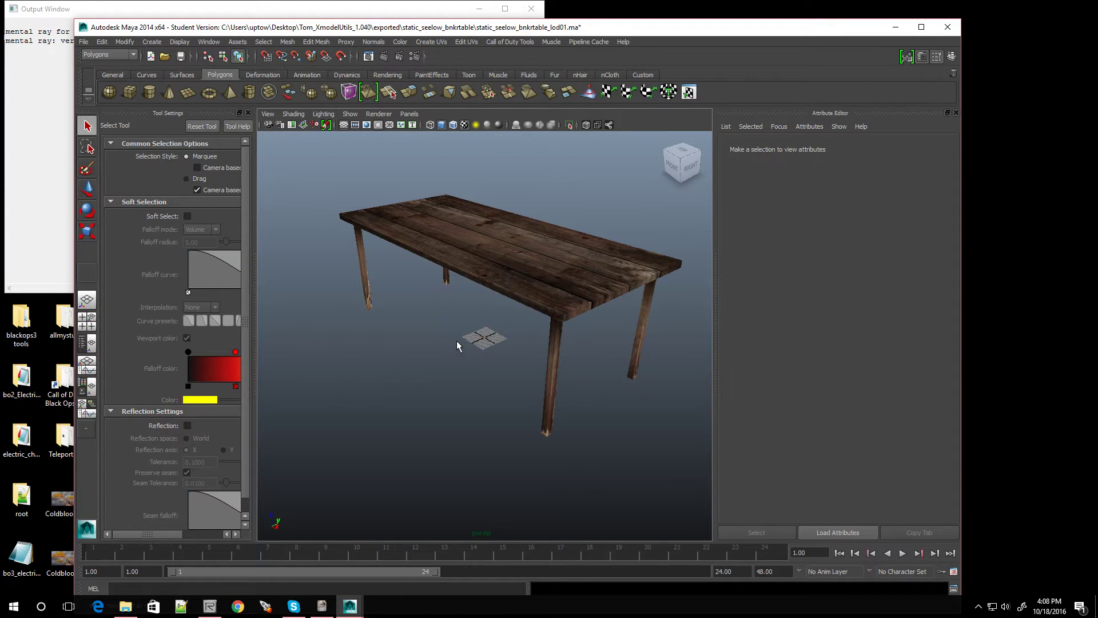
{"action": "left_click_drag", "start_coordinate": [456, 341], "coordinate": [430, 365], "text": "alt"}
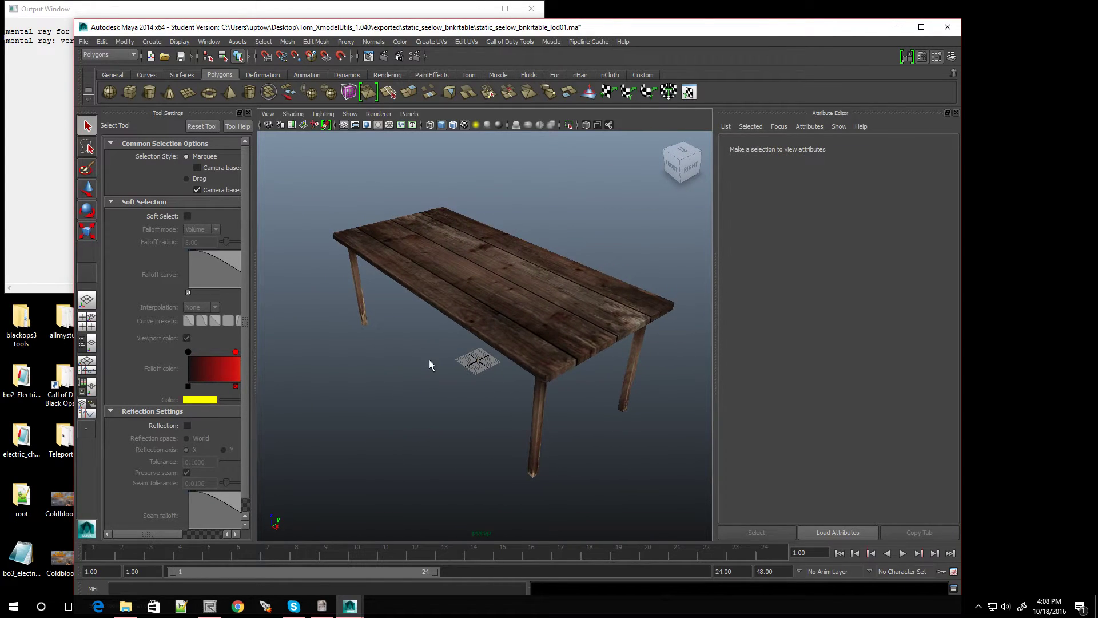
{"action": "left_click", "coordinate": [485, 292]}
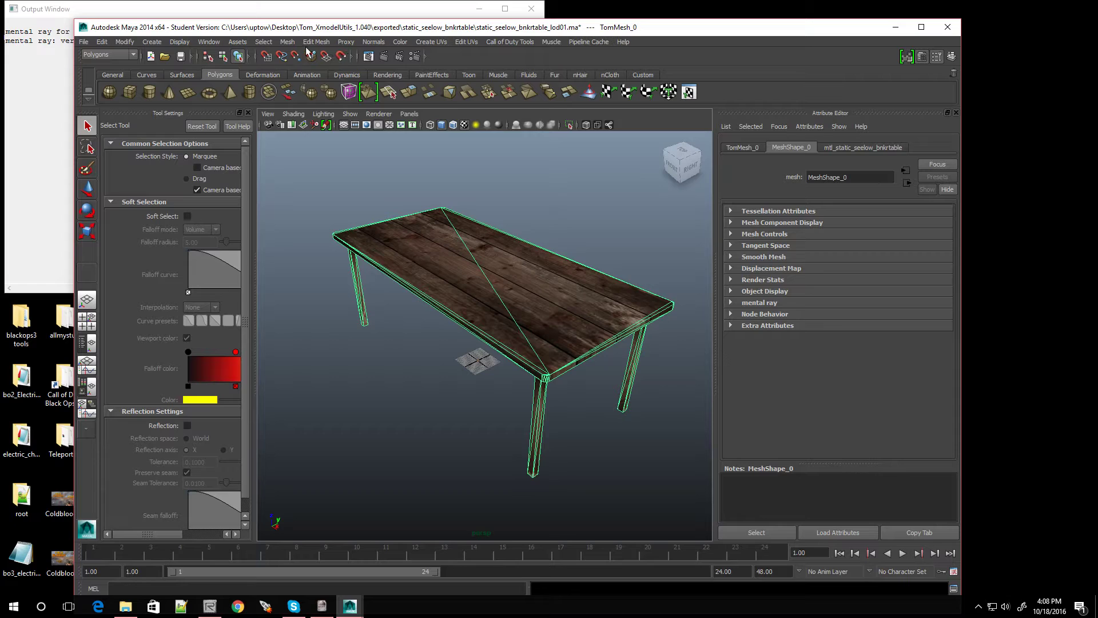
- Separate the table mesh into individual pieces with Mesh > Separate
{"action": "left_click", "coordinate": [288, 42]}
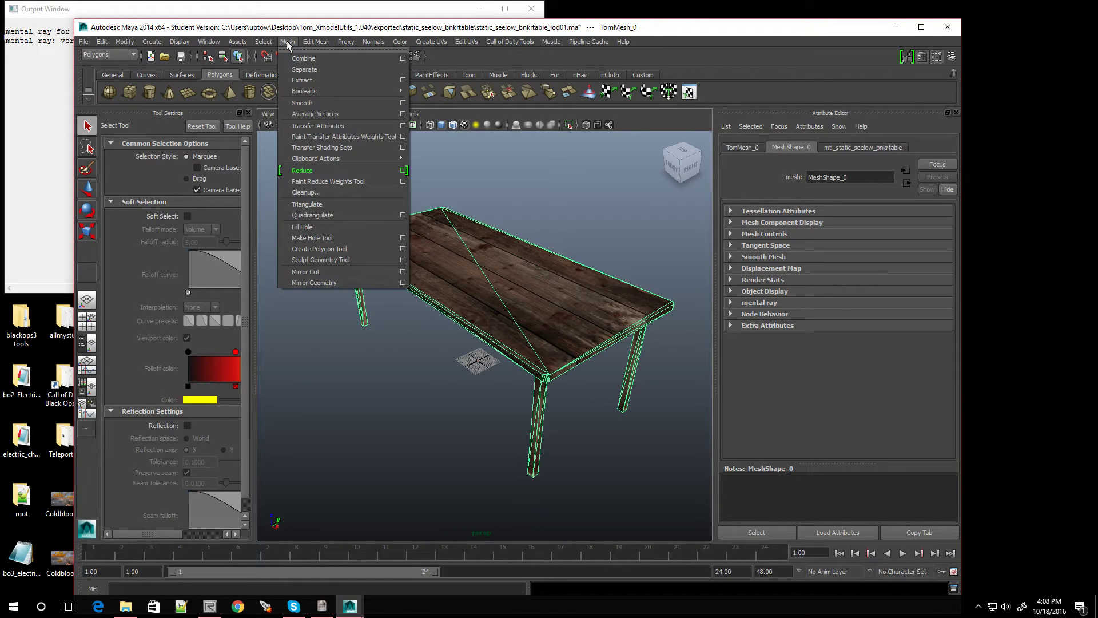
{"action": "left_click", "coordinate": [307, 69]}
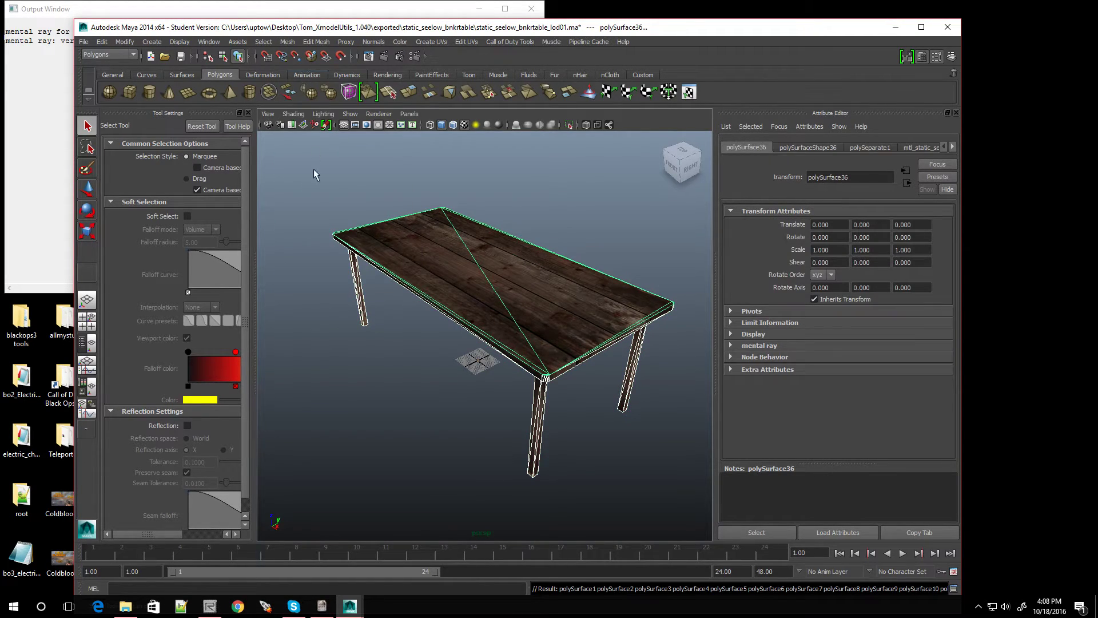
{"action": "left_click", "coordinate": [307, 183]}
- Select the tabletop piece polySurface36, test moving it upward, then undo the move
{"action": "left_click", "coordinate": [446, 271]}
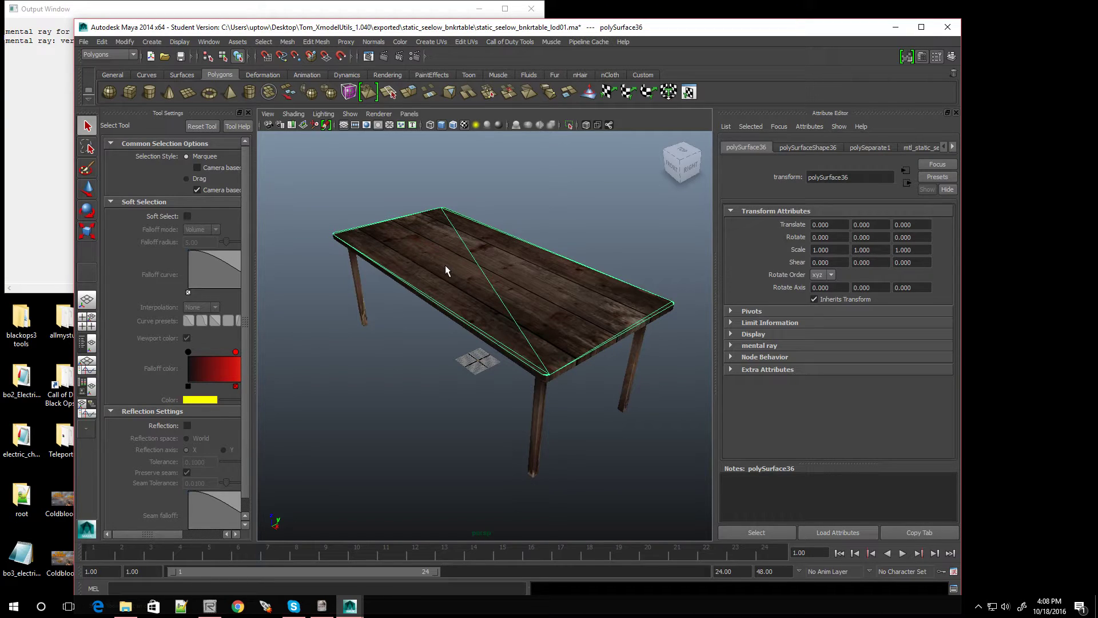
{"action": "left_click", "coordinate": [88, 194]}
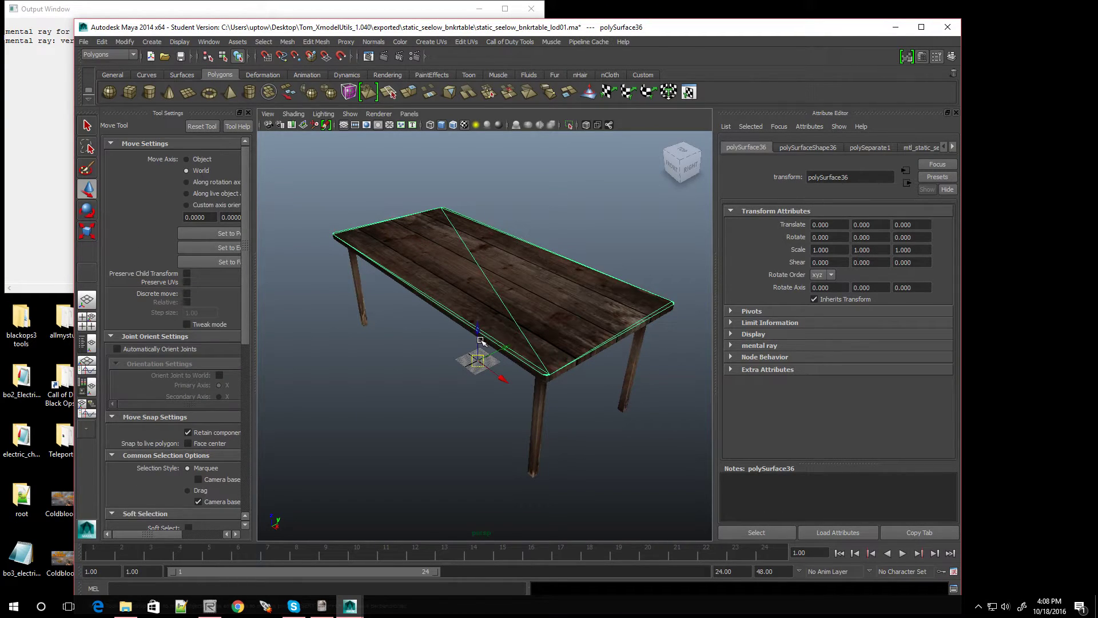
{"action": "mouse_move", "coordinate": [478, 333]}
{"action": "left_mouse_down"}
{"action": "mouse_move", "coordinate": [481, 273]}
{"action": "mouse_move", "coordinate": [474, 334]}
{"action": "left_mouse_up"}
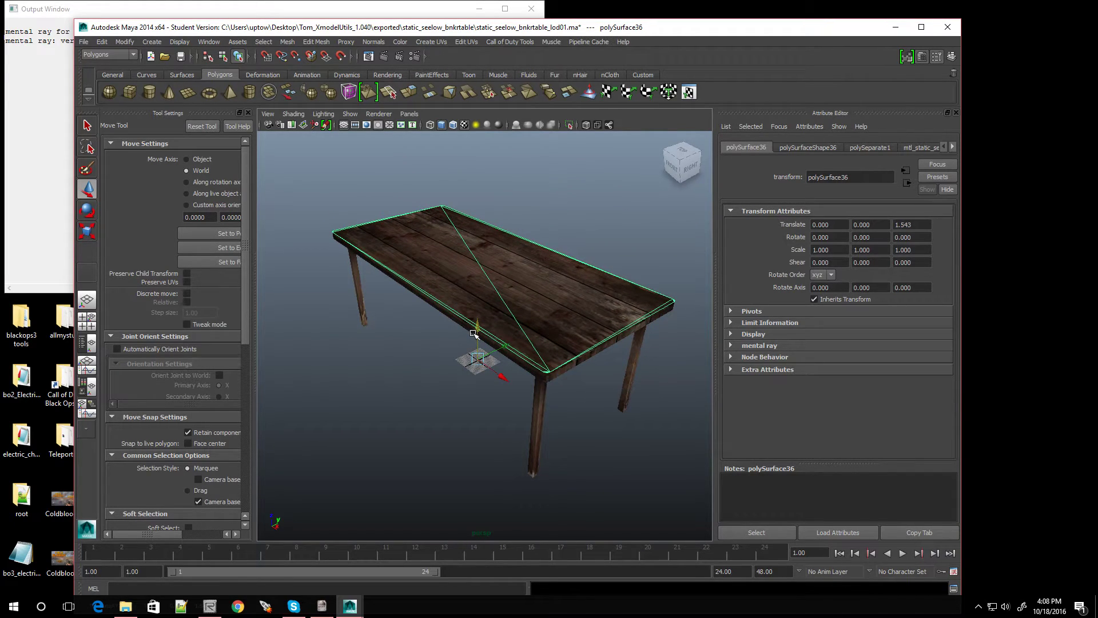
{"action": "key", "text": "ctrl+z"}
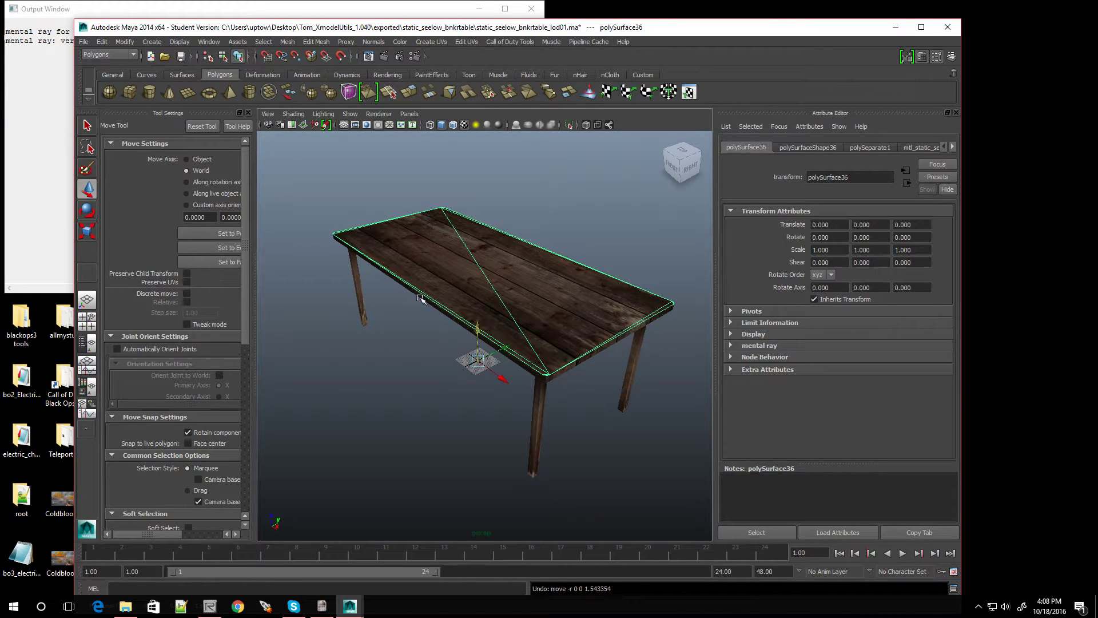
{"action": "mouse_move", "coordinate": [422, 300]}
{"action": "left_mouse_down", "text": "alt"}
{"action": "mouse_move", "coordinate": [473, 284]}
{"action": "mouse_move", "coordinate": [377, 299]}
{"action": "mouse_move", "coordinate": [405, 311]}
{"action": "mouse_move", "coordinate": [411, 300]}
{"action": "left_mouse_up", "text": "alt"}
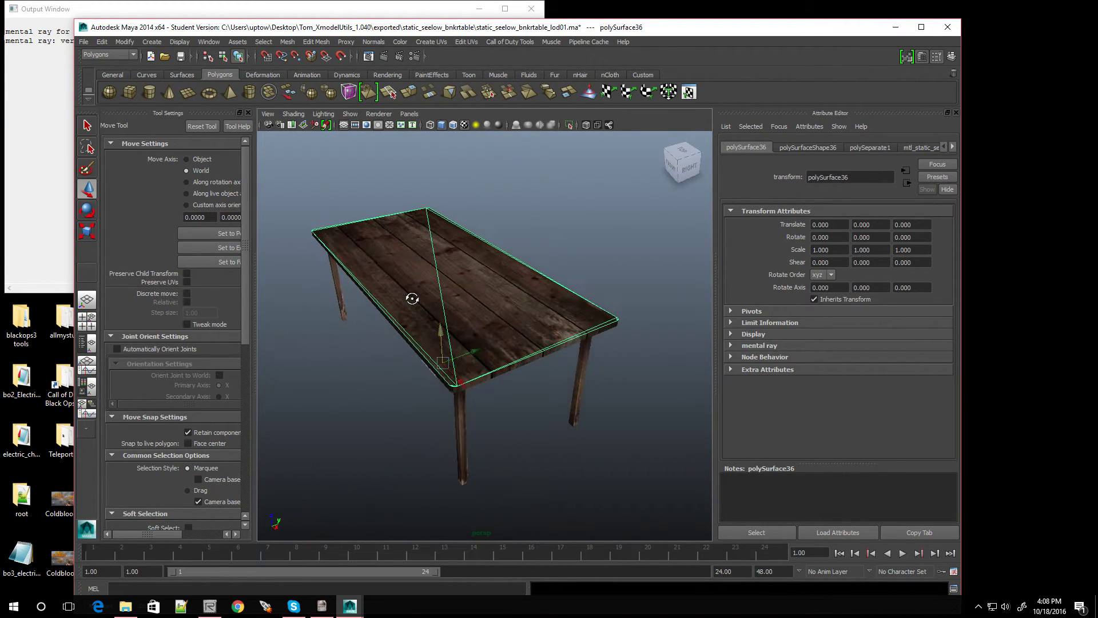